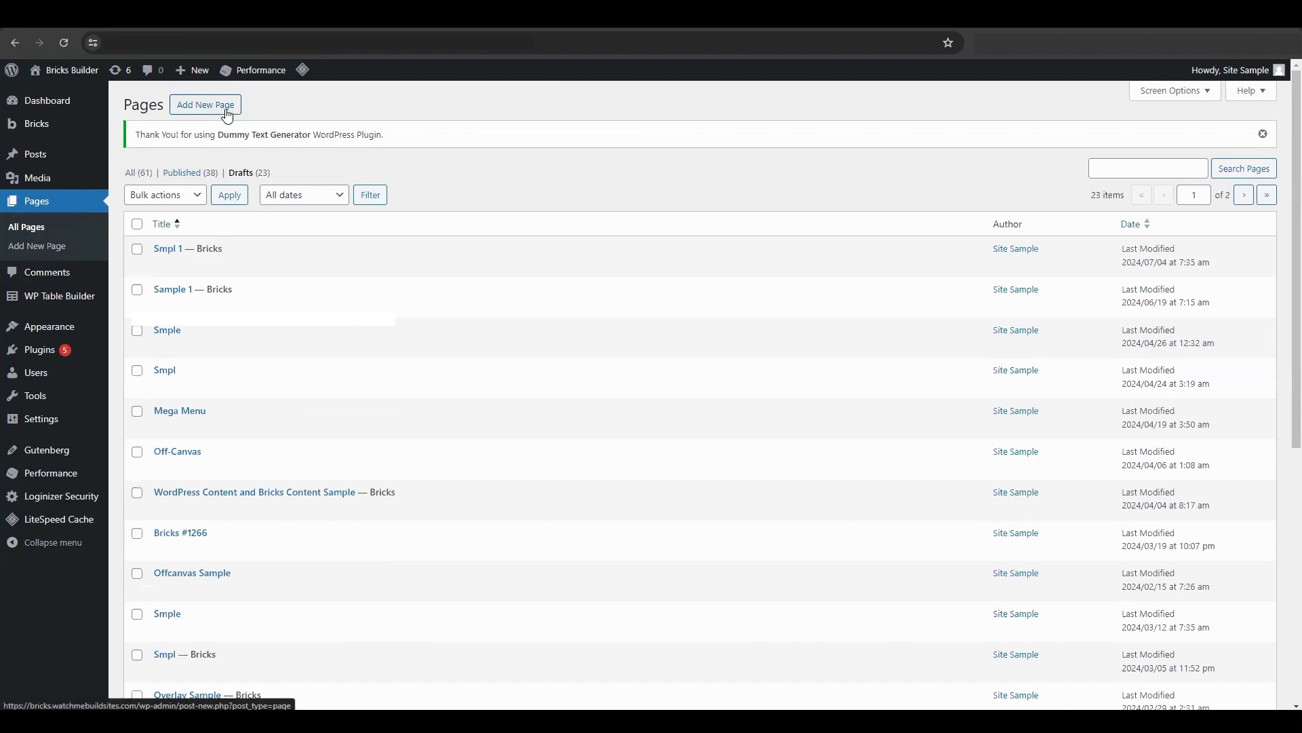
# Open the 'Smpl 1' draft page in the Bricks Builder editor with Edit with Bricks.
pyautogui.moveTo(179, 261)
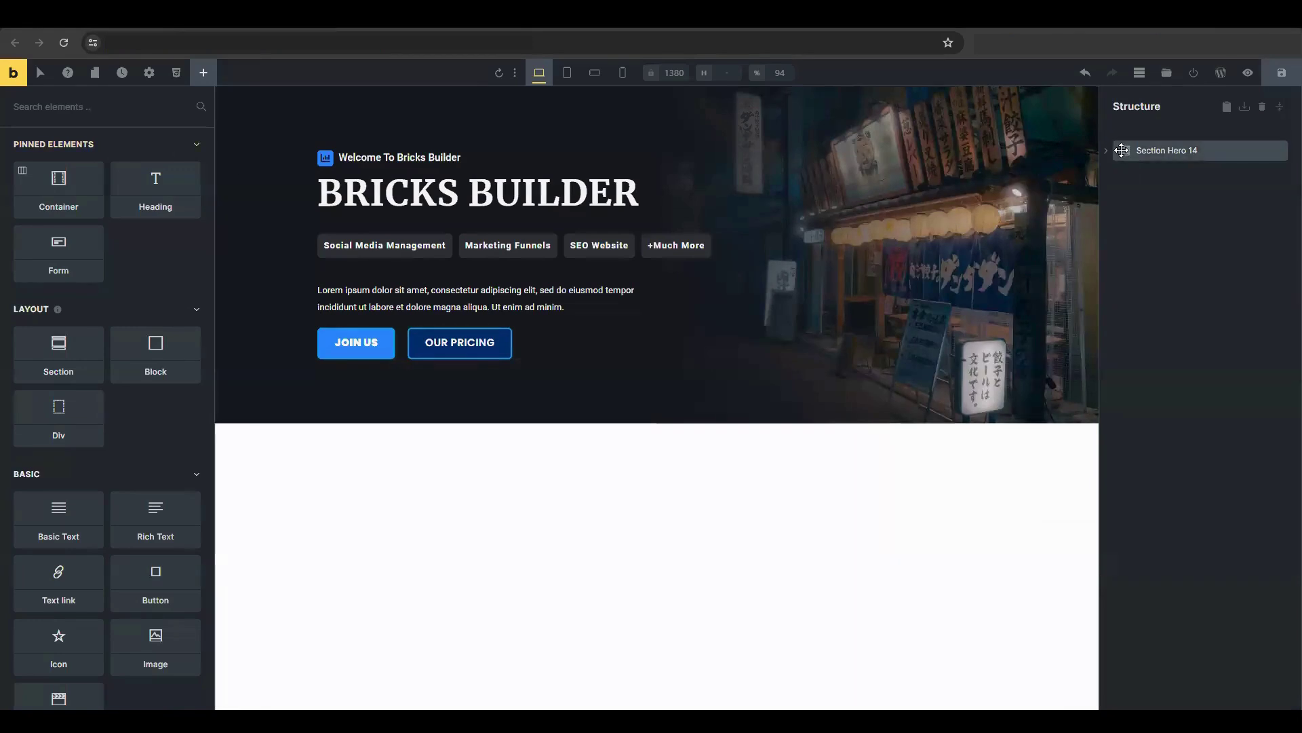
# Add a new Section below the Section Hero 14 hero block.
pyautogui.click(1167, 150)
pyautogui.click(203, 73)
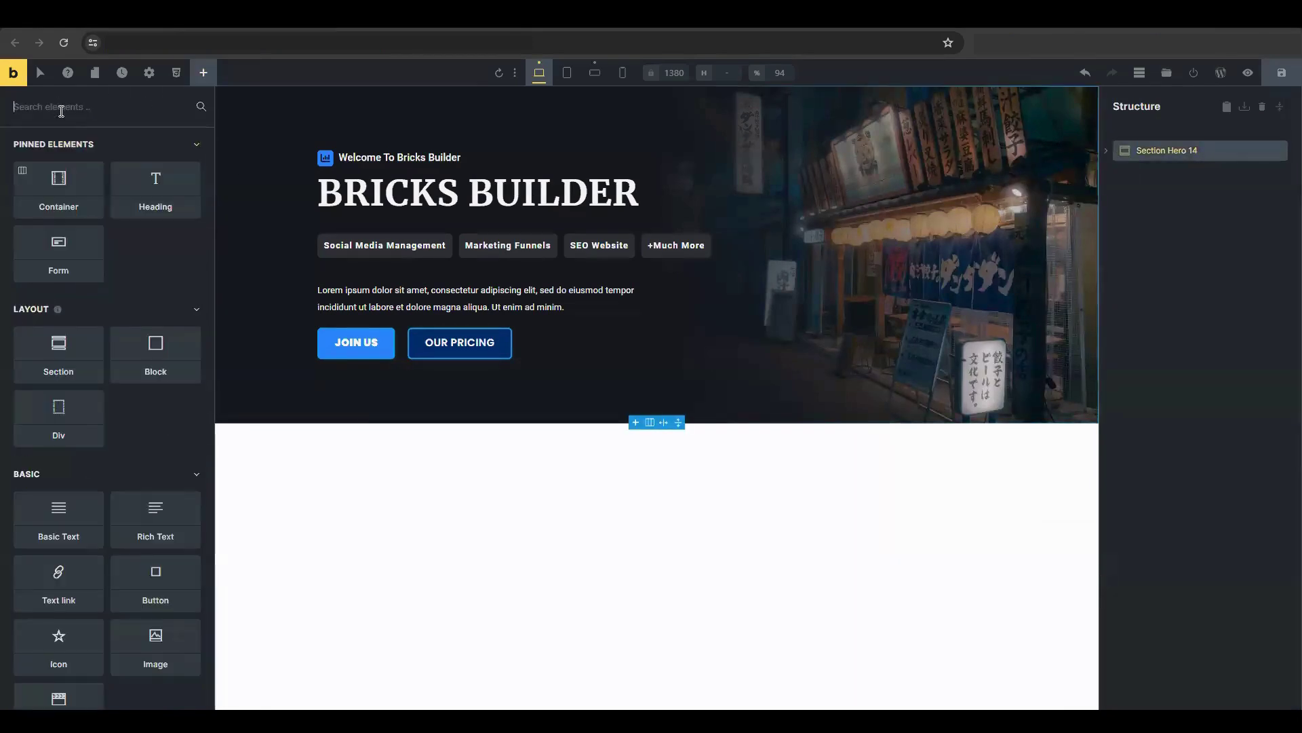
pyautogui.write('sec')
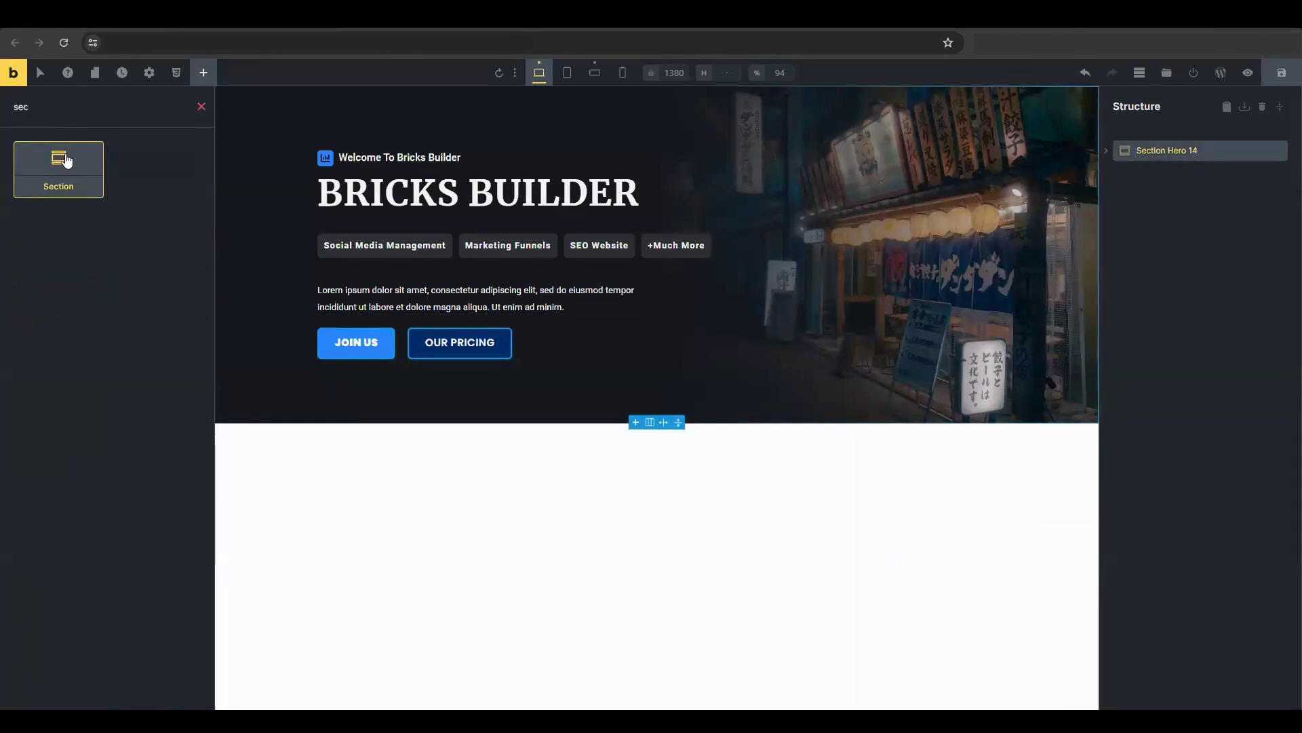
pyautogui.click(96, 150)
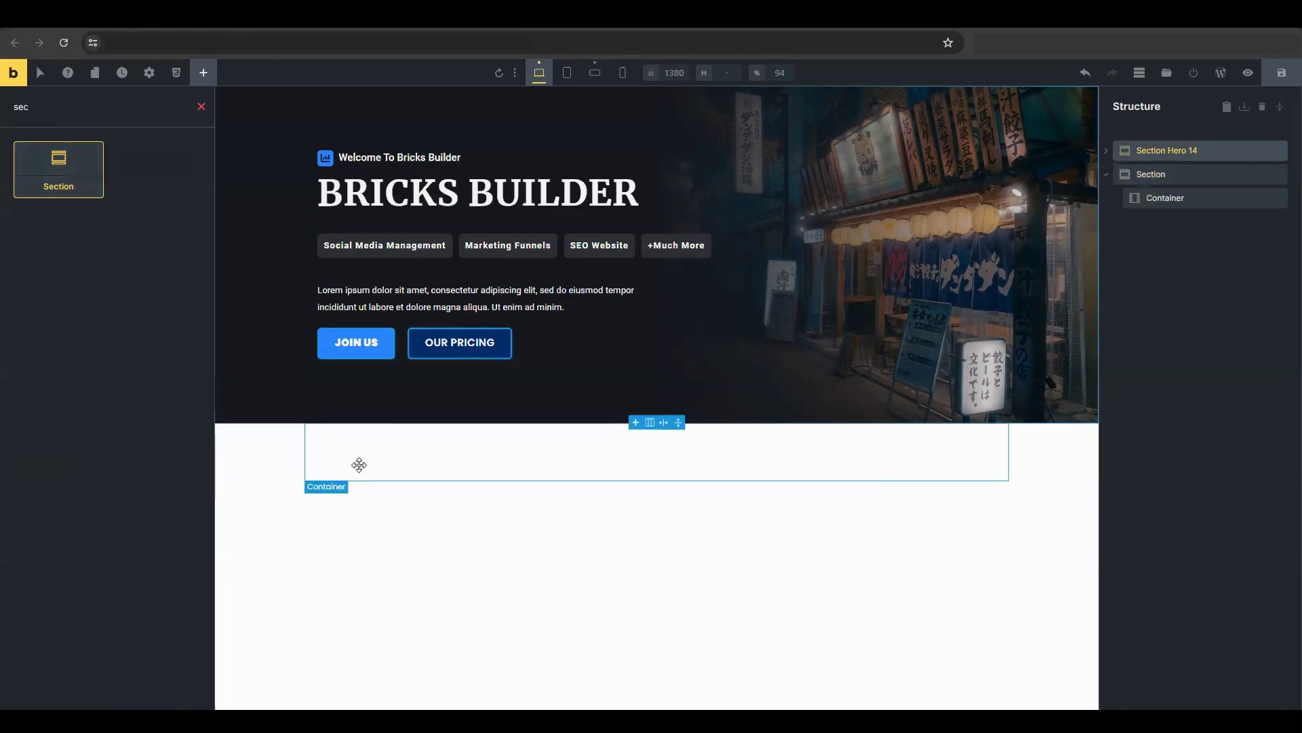
# Insert a Form element with Name, Email and Message fields into the new section's Container.
pyautogui.click(307, 468)
pyautogui.click(203, 72)
pyautogui.write('form')
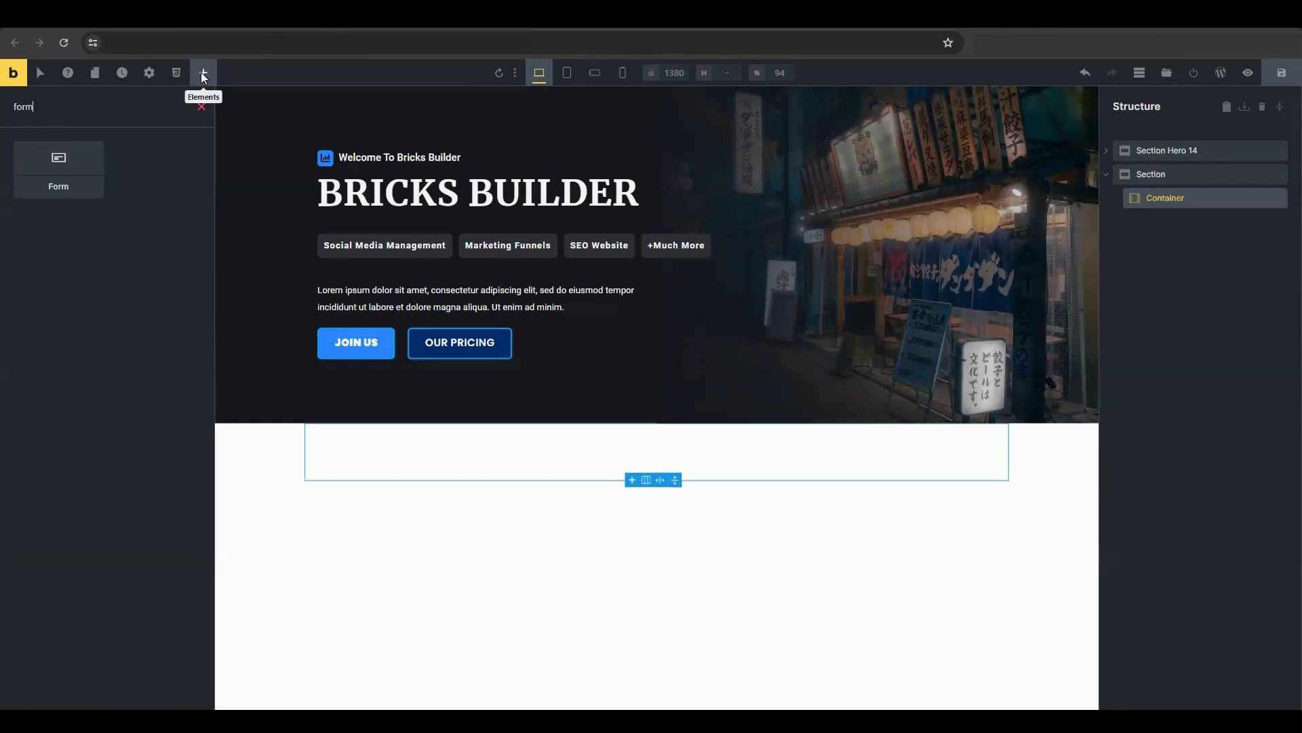
pyautogui.click(68, 158)
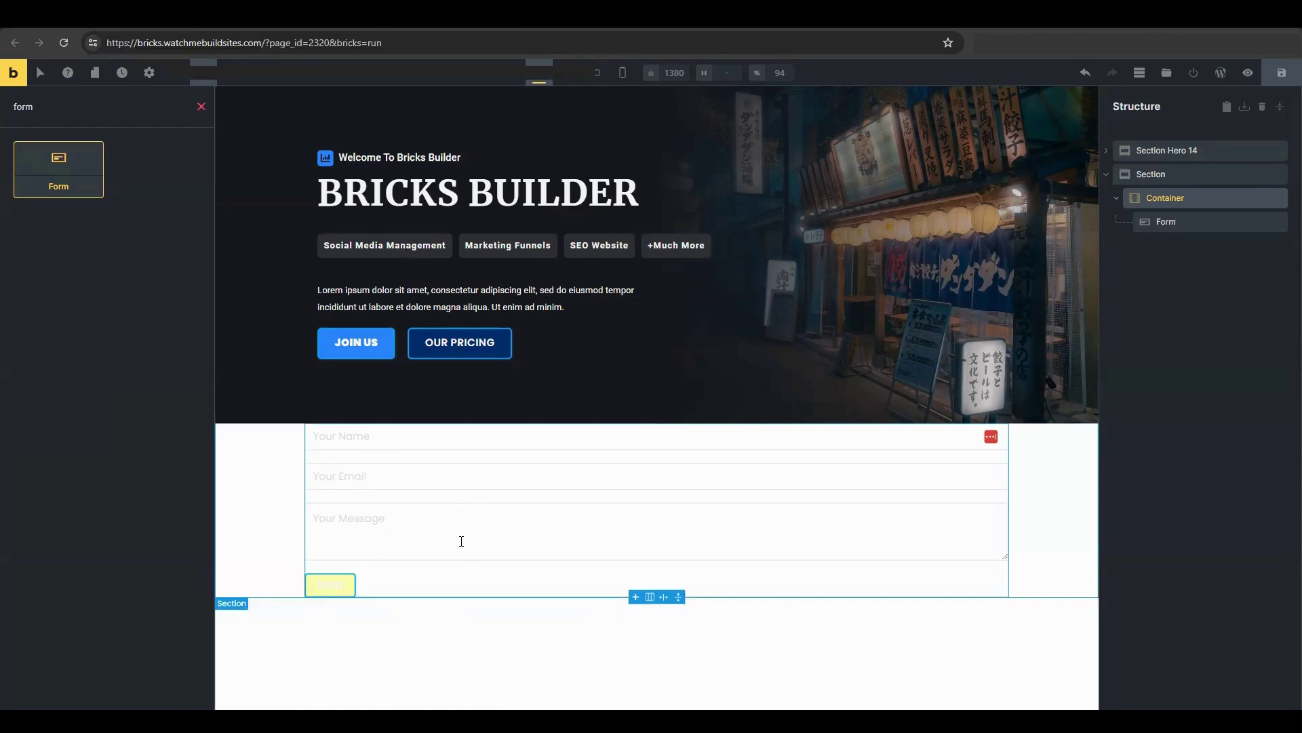
# Keep the Name field as Text with label 'Name' and placeholder 'Your Name', and set its width to 50%.
pyautogui.click(1144, 224)
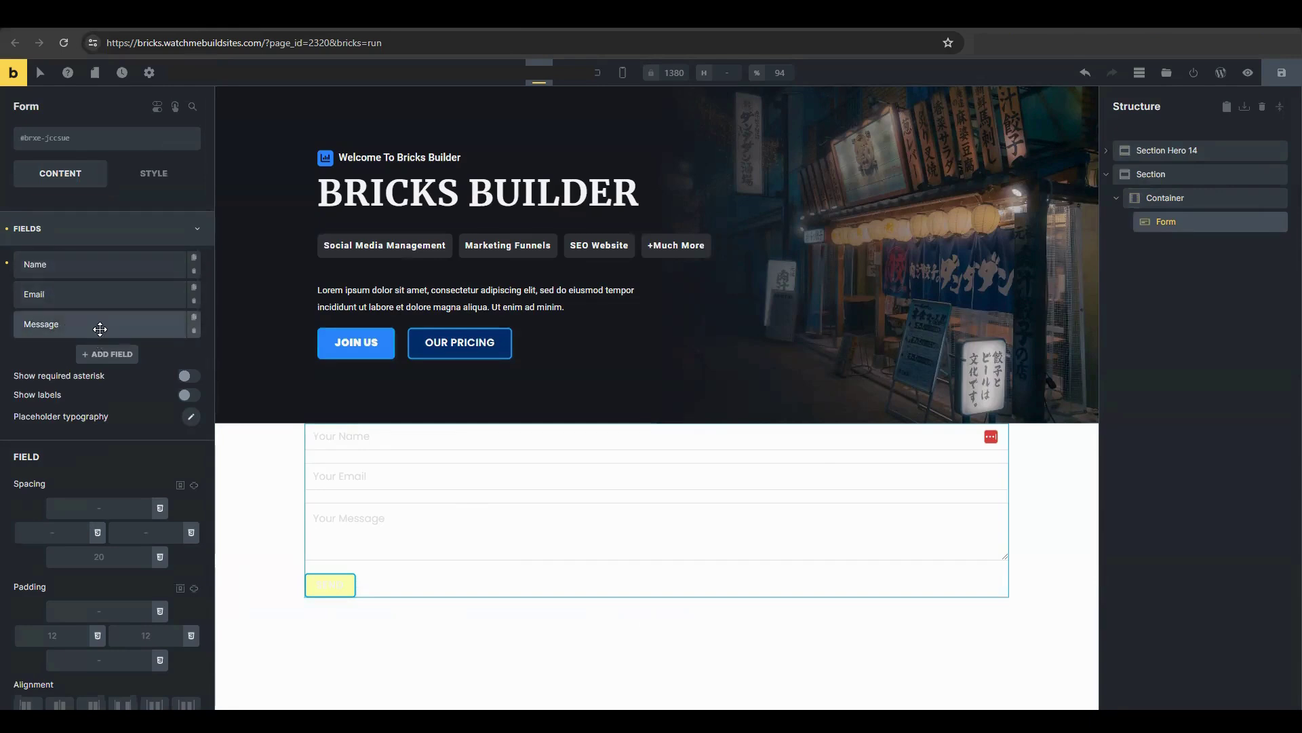
pyautogui.click(60, 266)
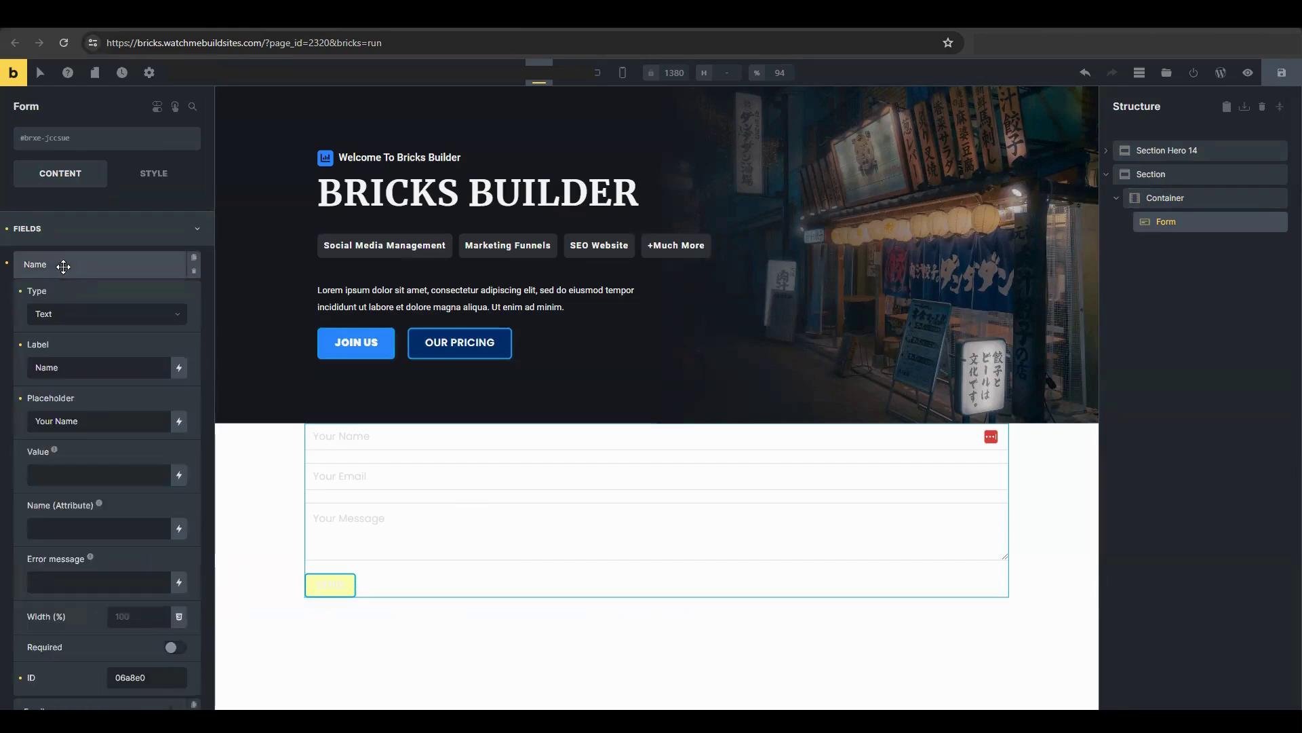
pyautogui.click(97, 319)
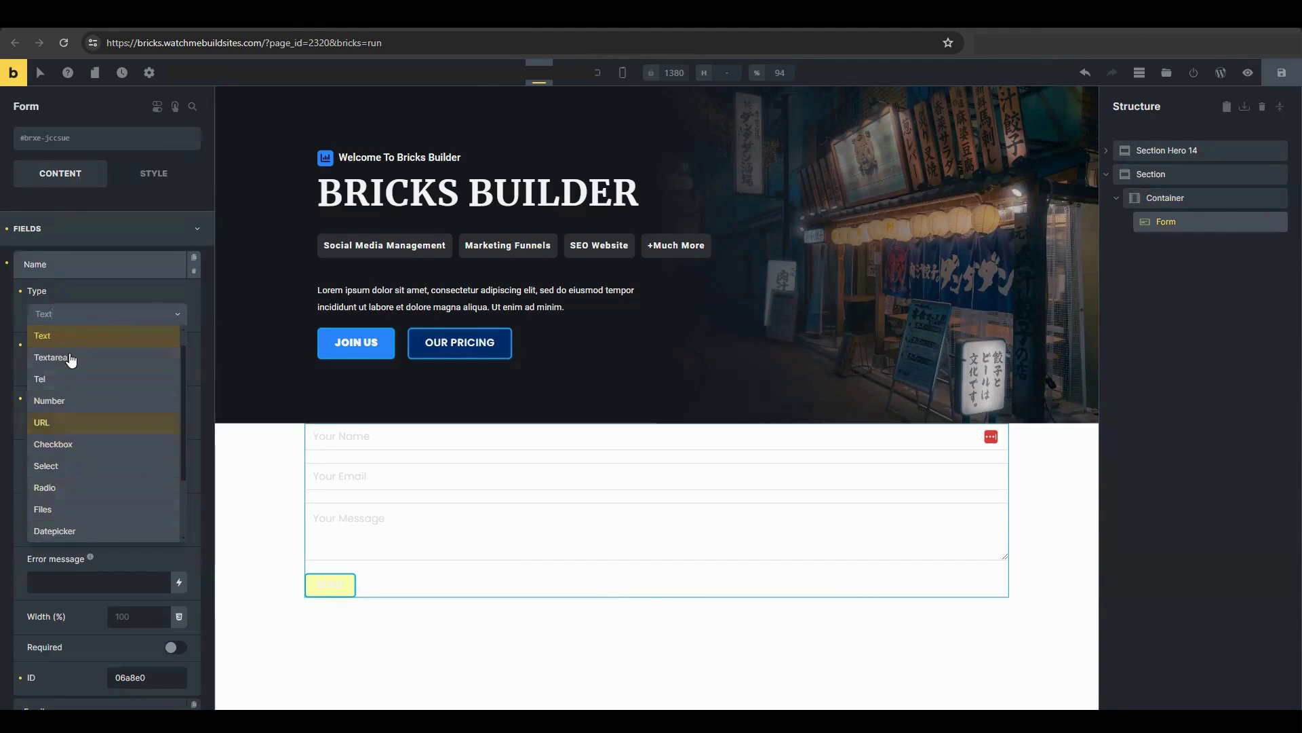
pyautogui.click(75, 335)
pyautogui.doubleClick(51, 366)
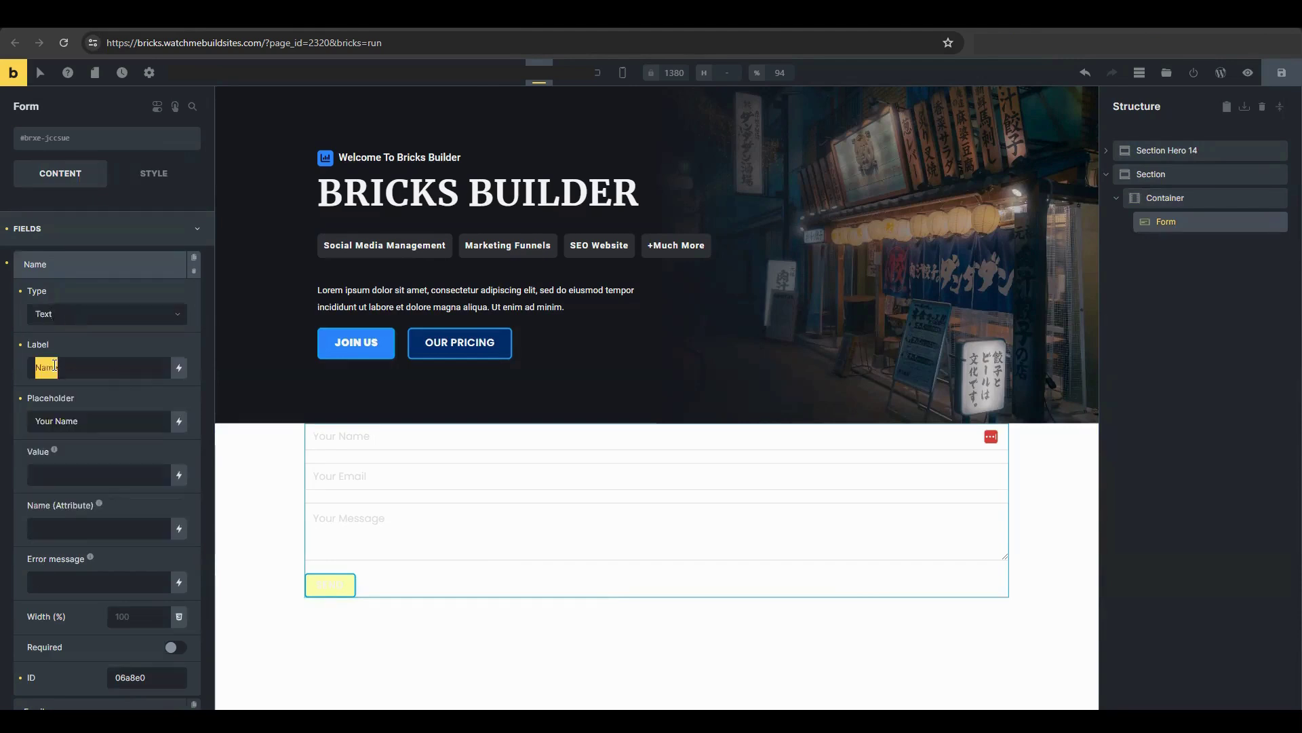
pyautogui.tripleClick(59, 426)
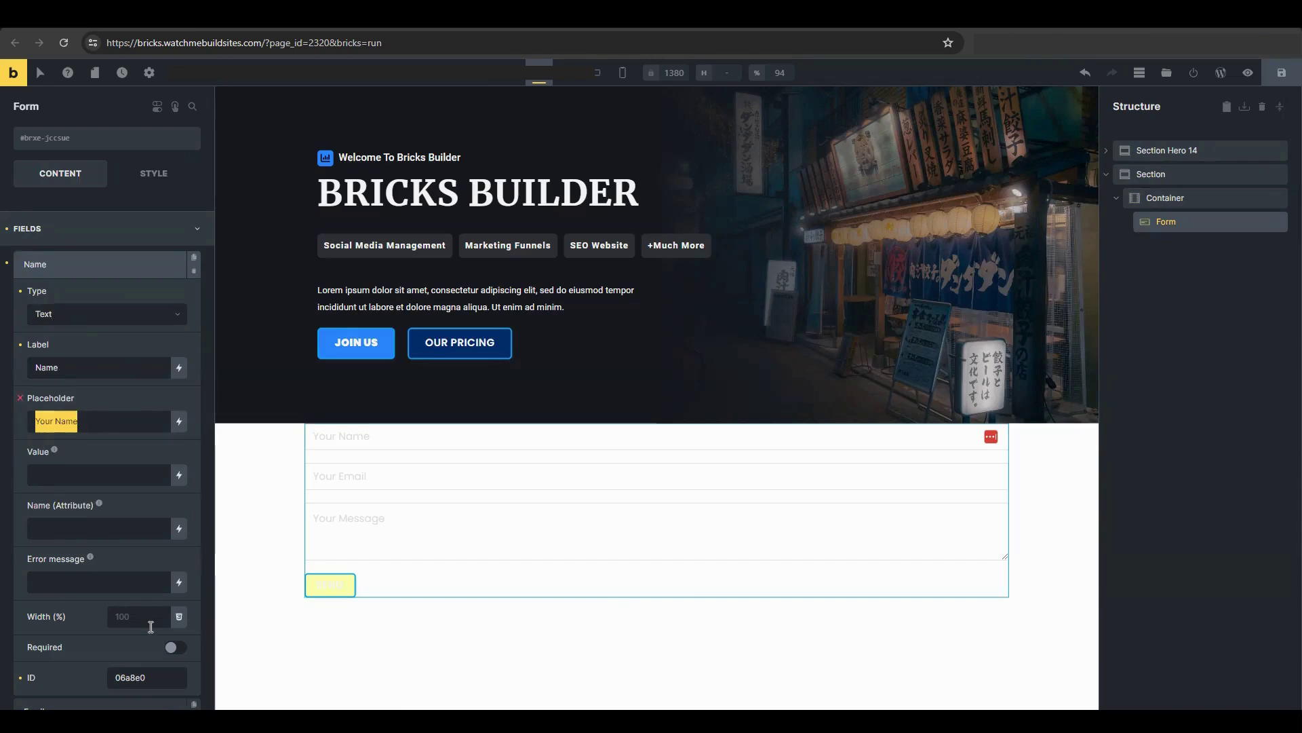
pyautogui.click(150, 620)
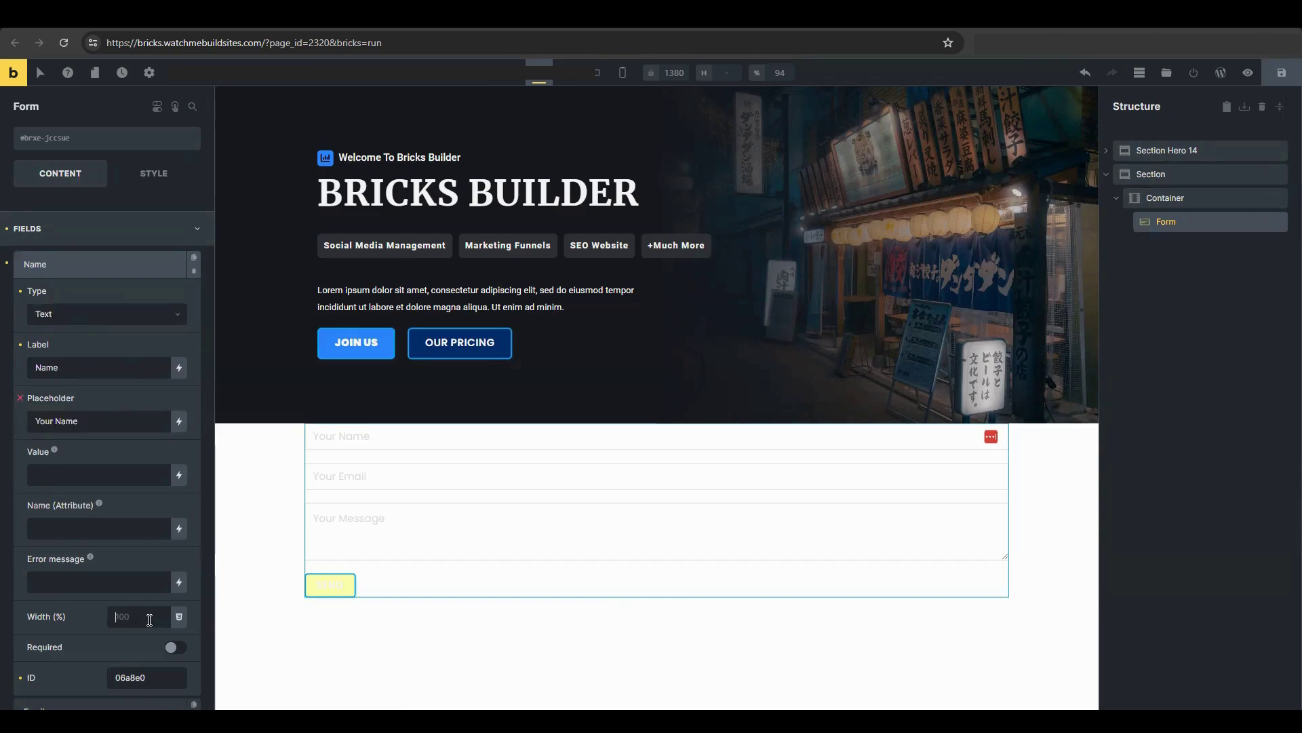
pyautogui.write('50')
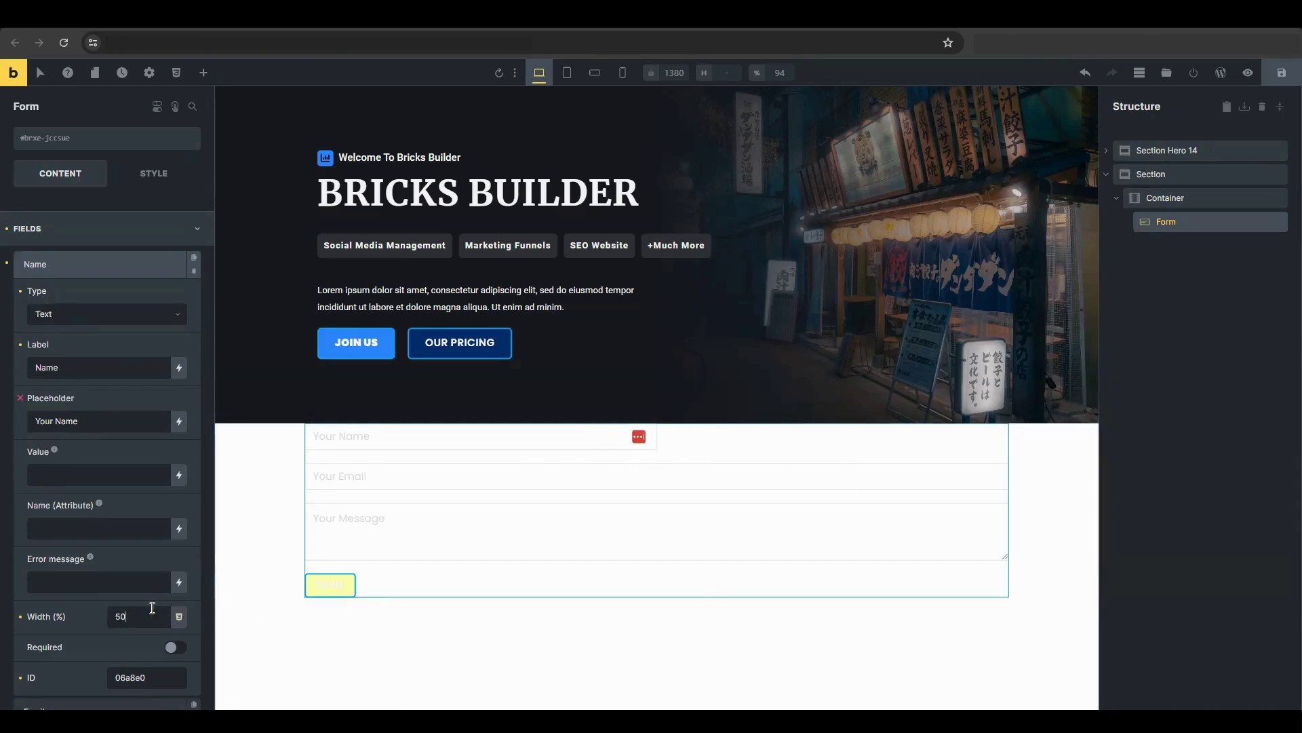
# Clear the Name field's width back to full and make the field required.
pyautogui.press('BackSpace')
pyautogui.press('BackSpace')
pyautogui.scroll(-4, 146, 611)
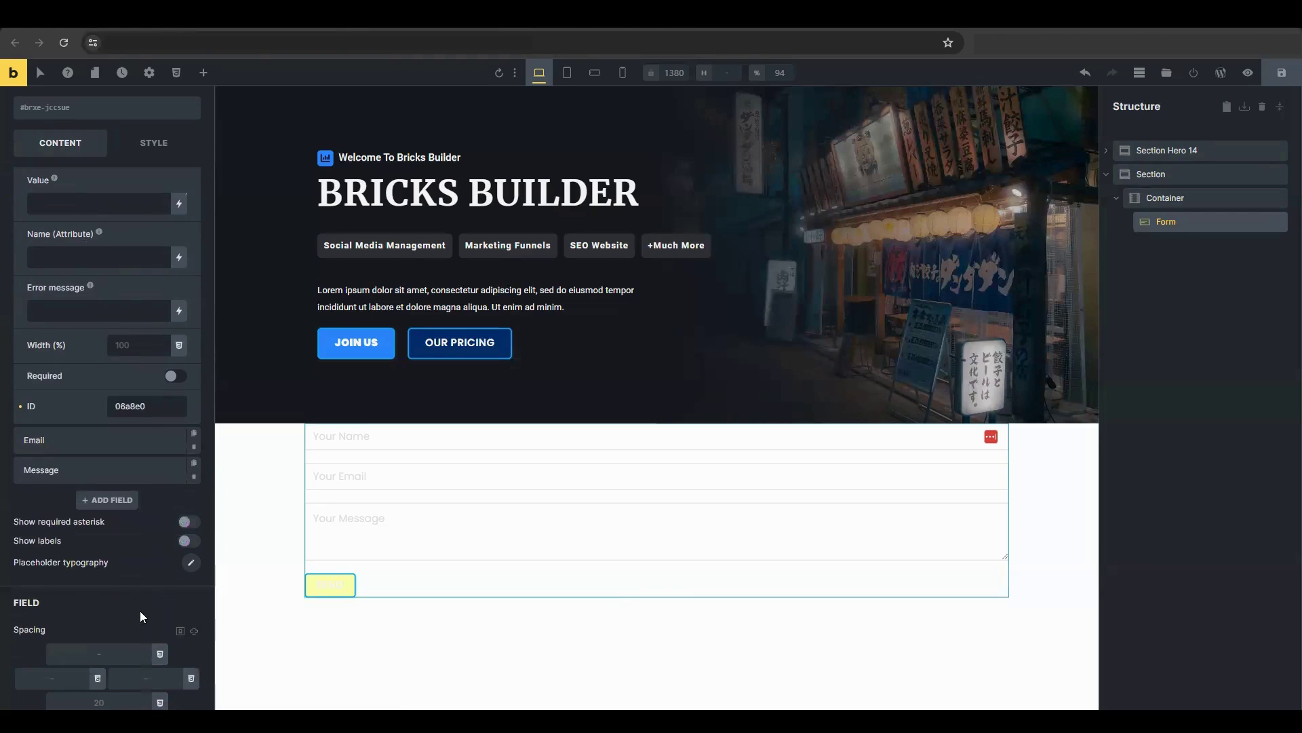
pyautogui.click(178, 380)
pyautogui.doubleClick(126, 411)
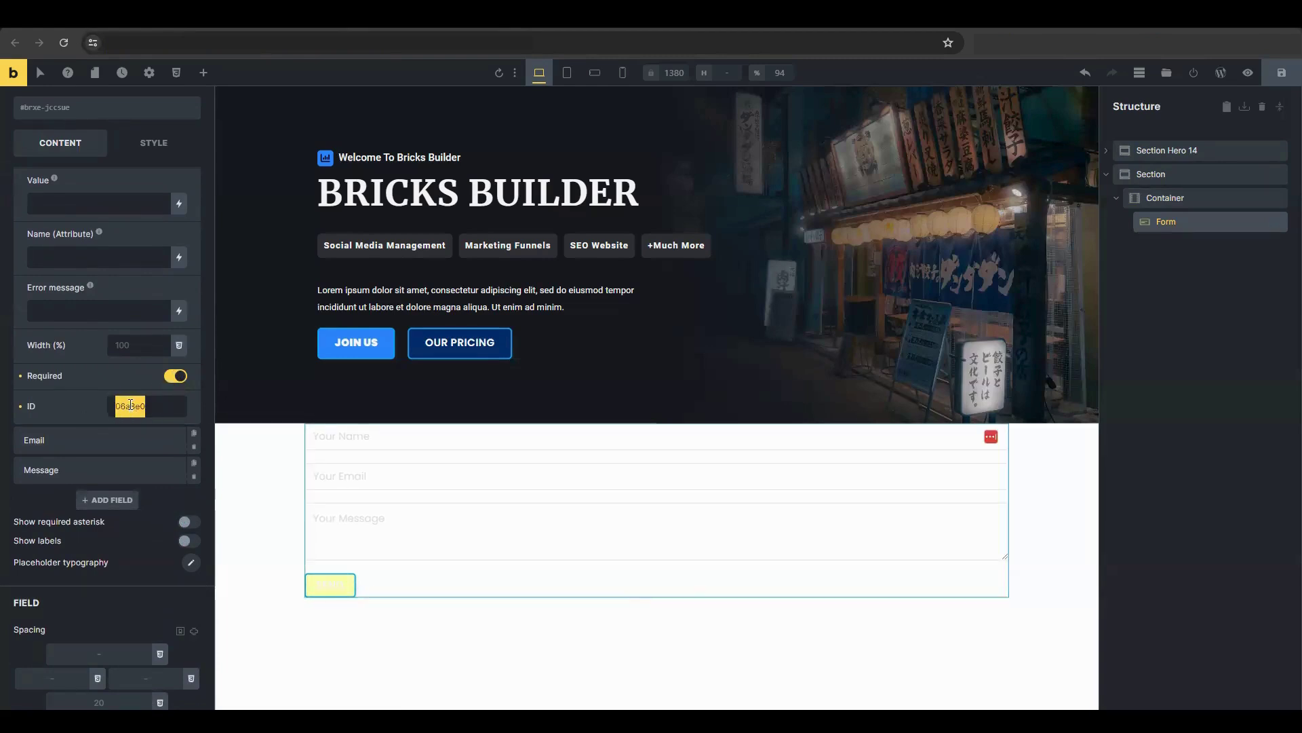
# Style the placeholders in 12 px Roboto and turn on Show labels.
pyautogui.click(190, 562)
pyautogui.scroll(-4, 136, 509)
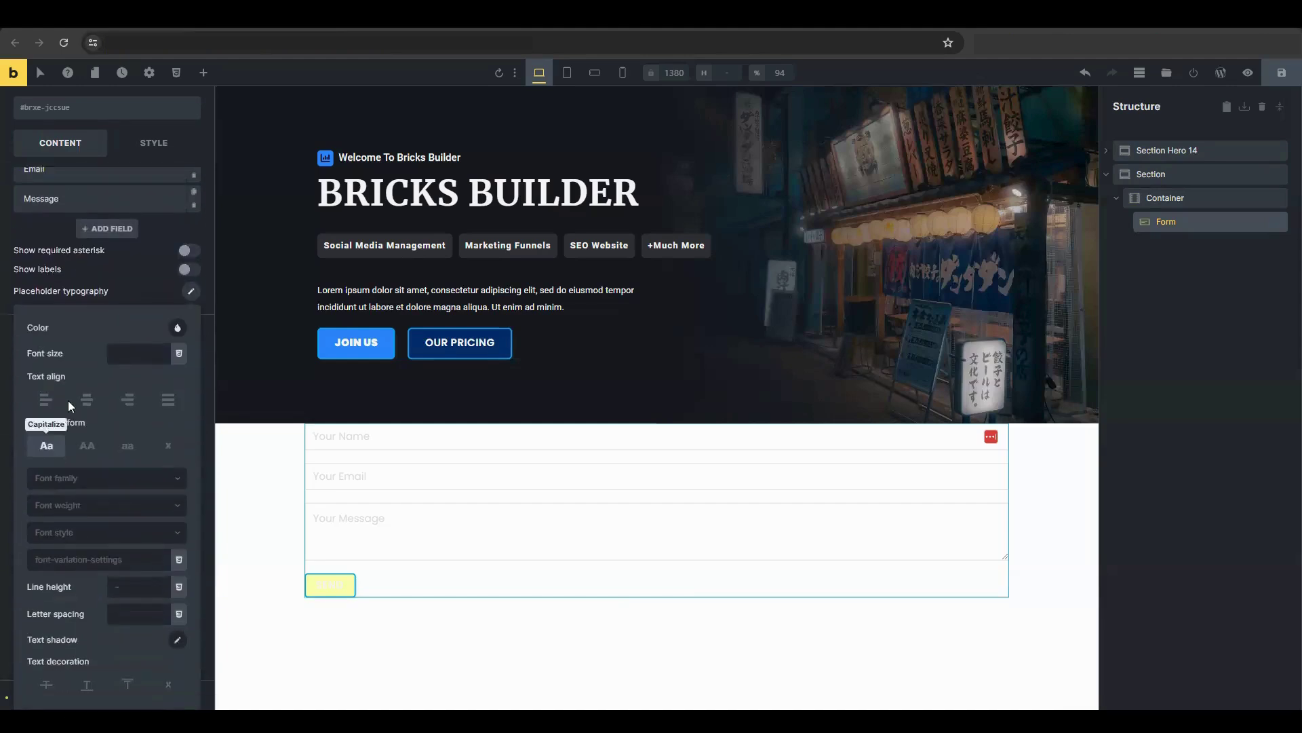
pyautogui.click(121, 356)
pyautogui.write('12')
pyautogui.click(188, 269)
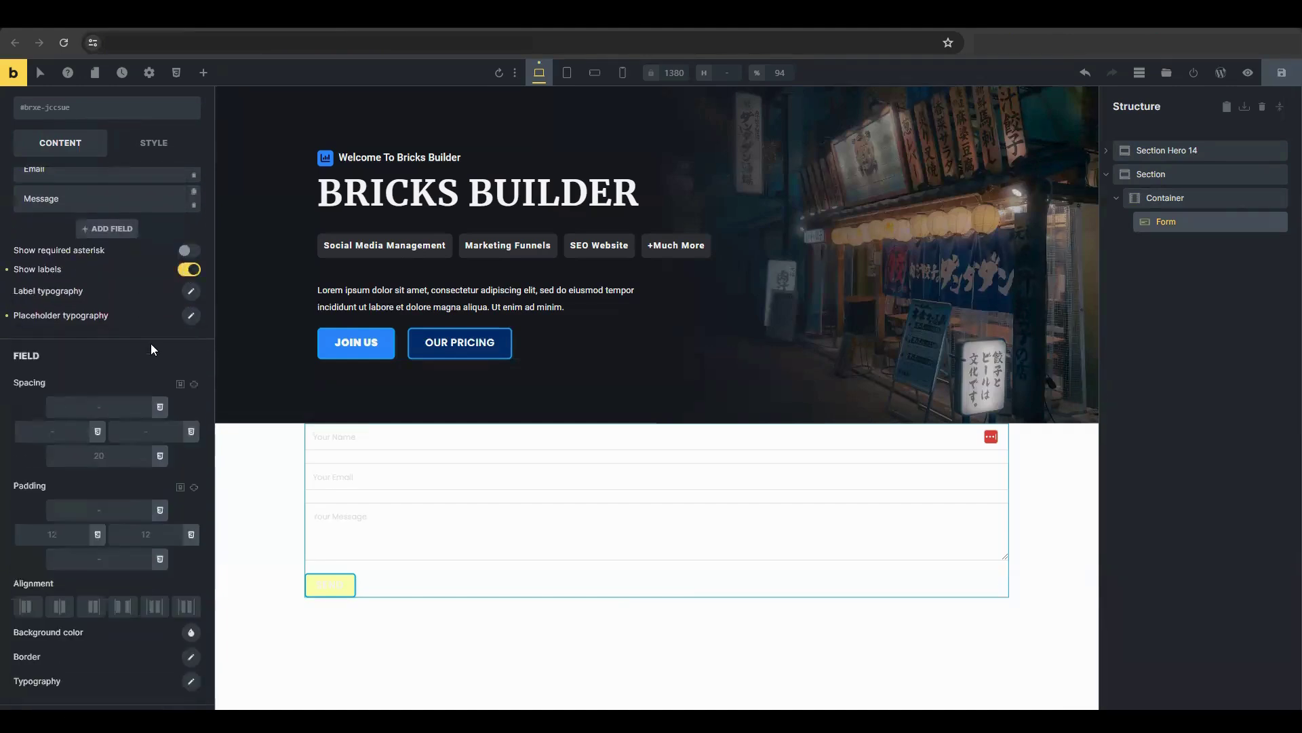
pyautogui.click(76, 502)
pyautogui.write('robot')
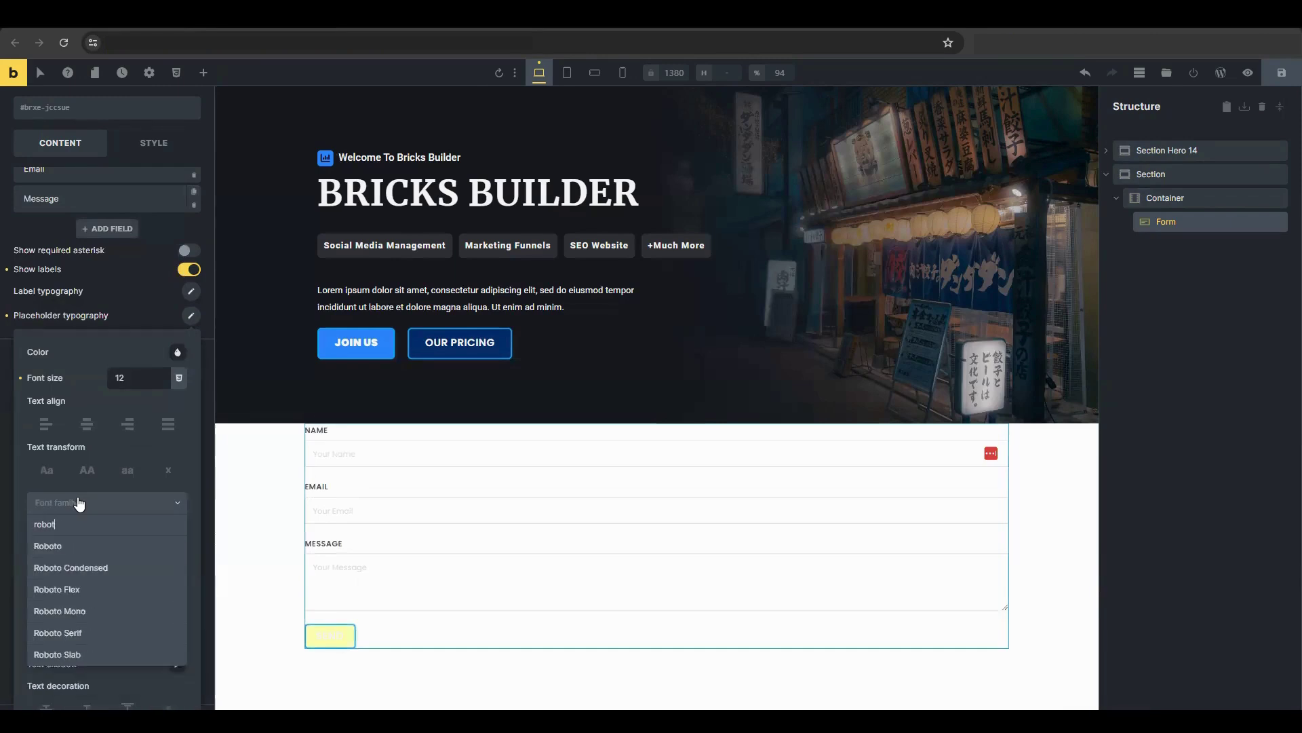
pyautogui.click(78, 548)
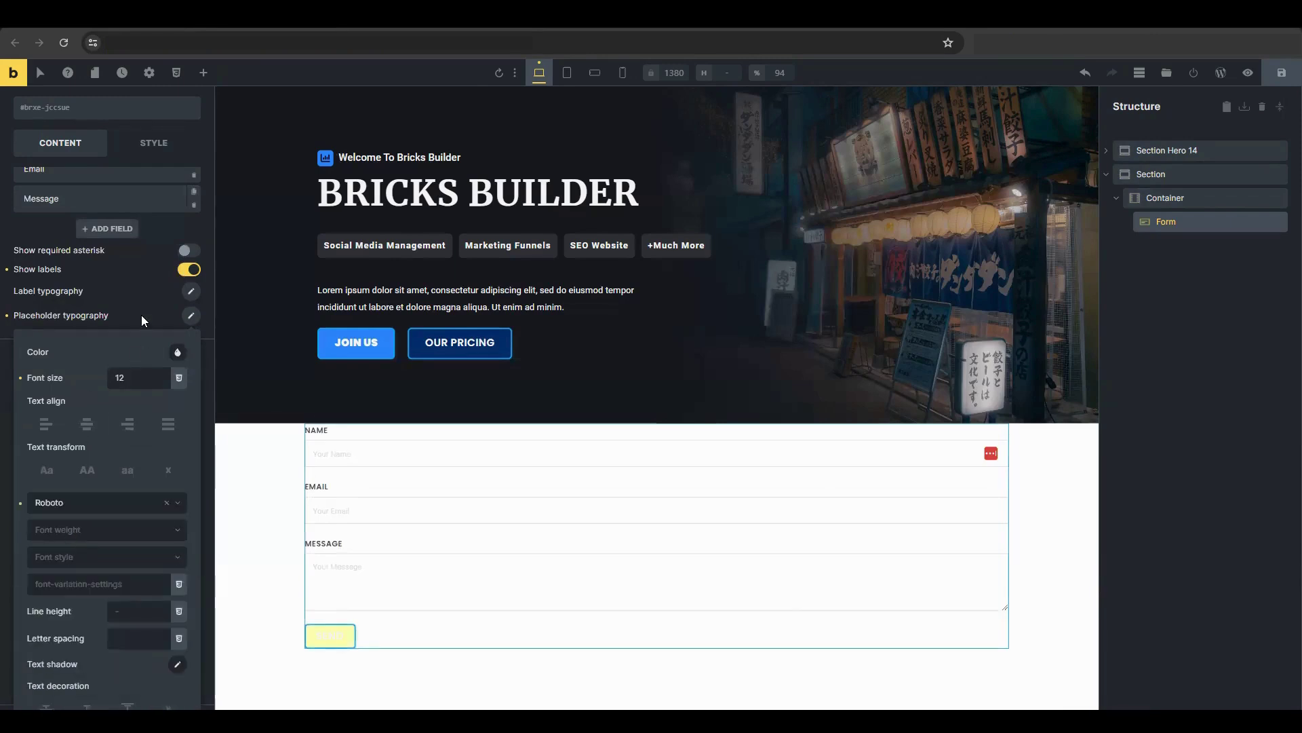
# Set the label typography font family to Roboto.
pyautogui.click(191, 291)
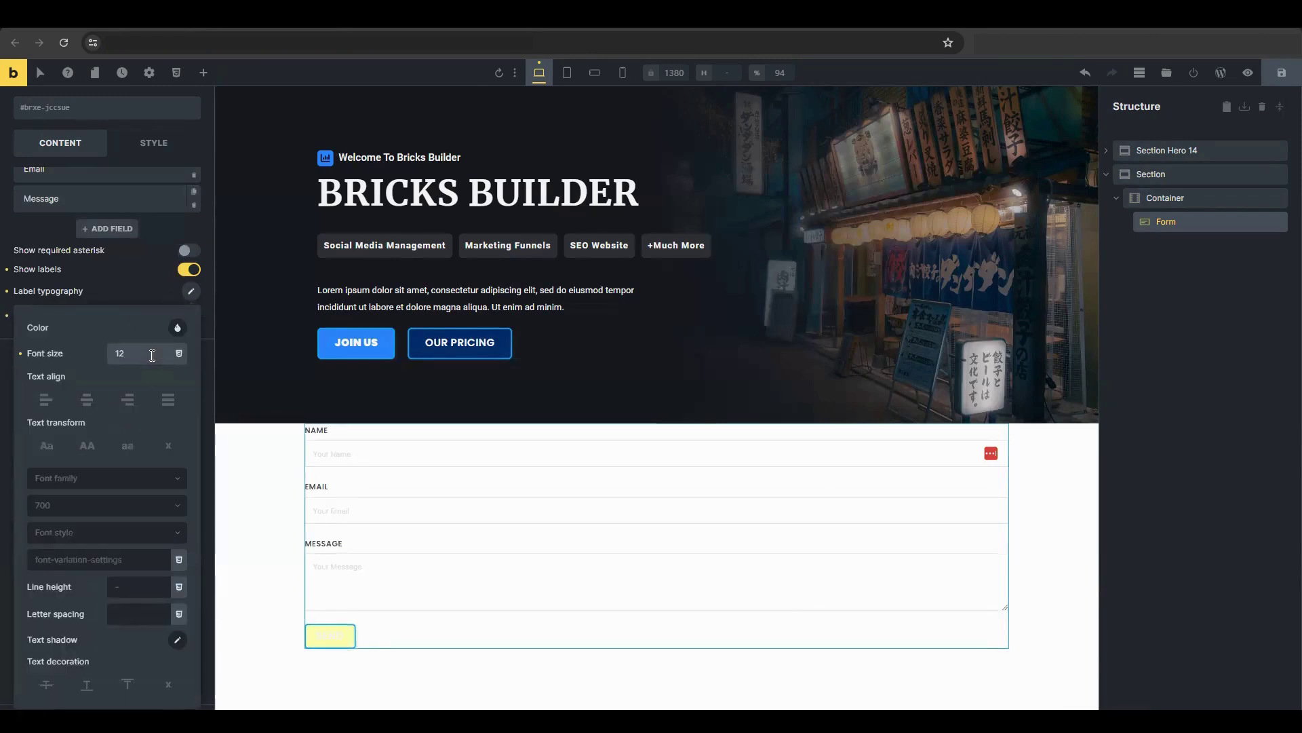
pyautogui.click(90, 478)
pyautogui.write('robot')
pyautogui.click(116, 536)
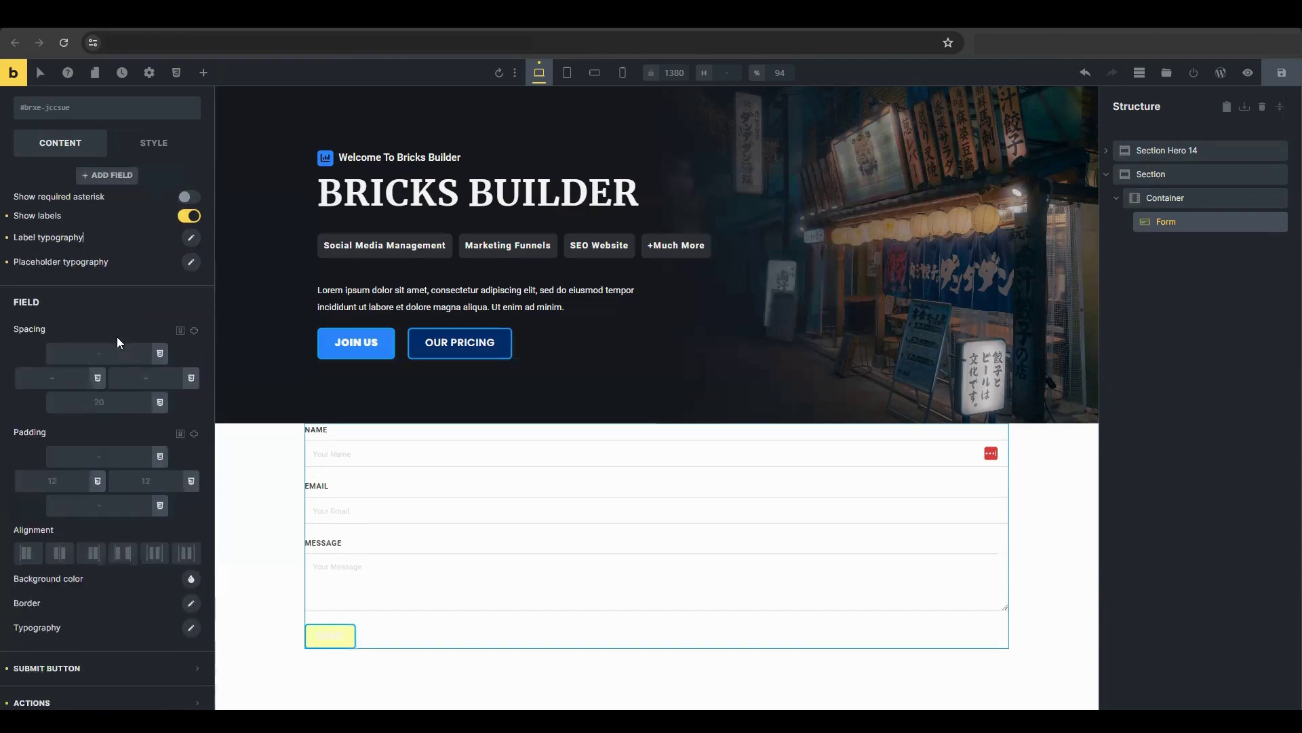
# Link the form field spacing to 10 on every side, leaving the submit button left-aligned.
pyautogui.scroll(-1, 117, 341)
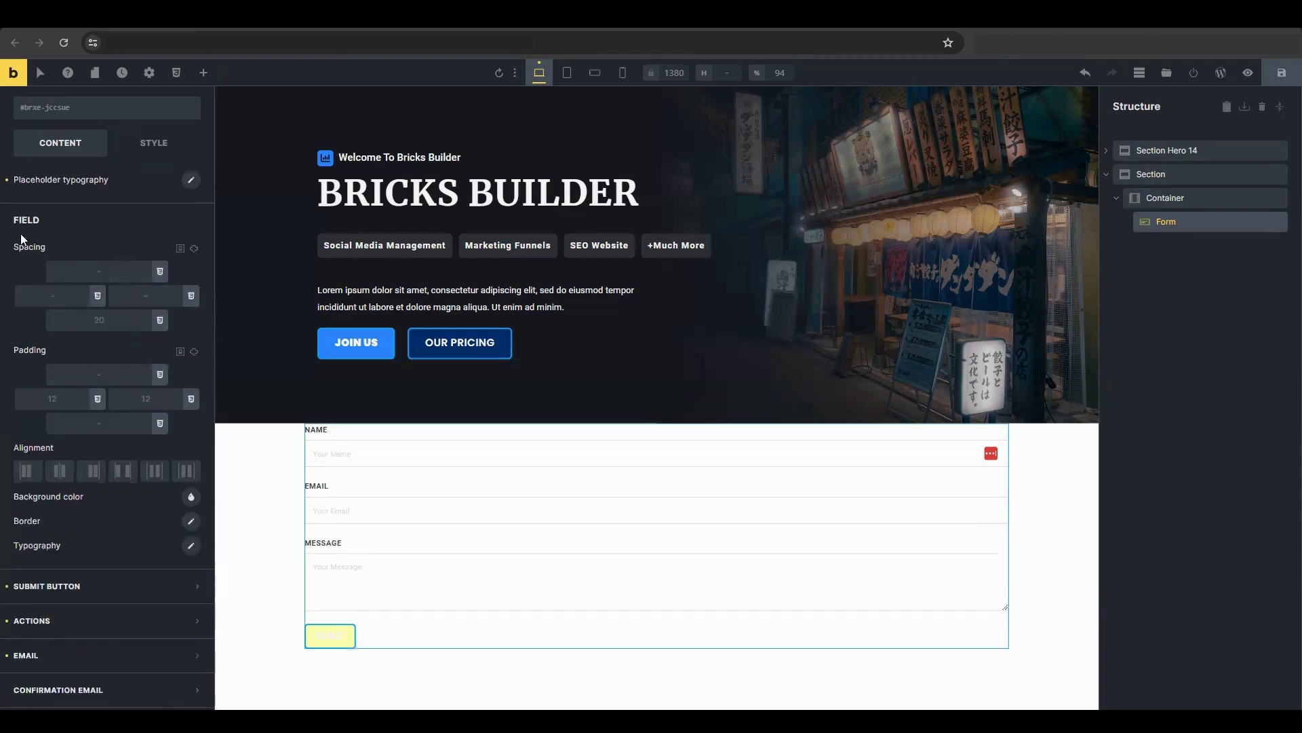
pyautogui.click(128, 272)
pyautogui.write('50')
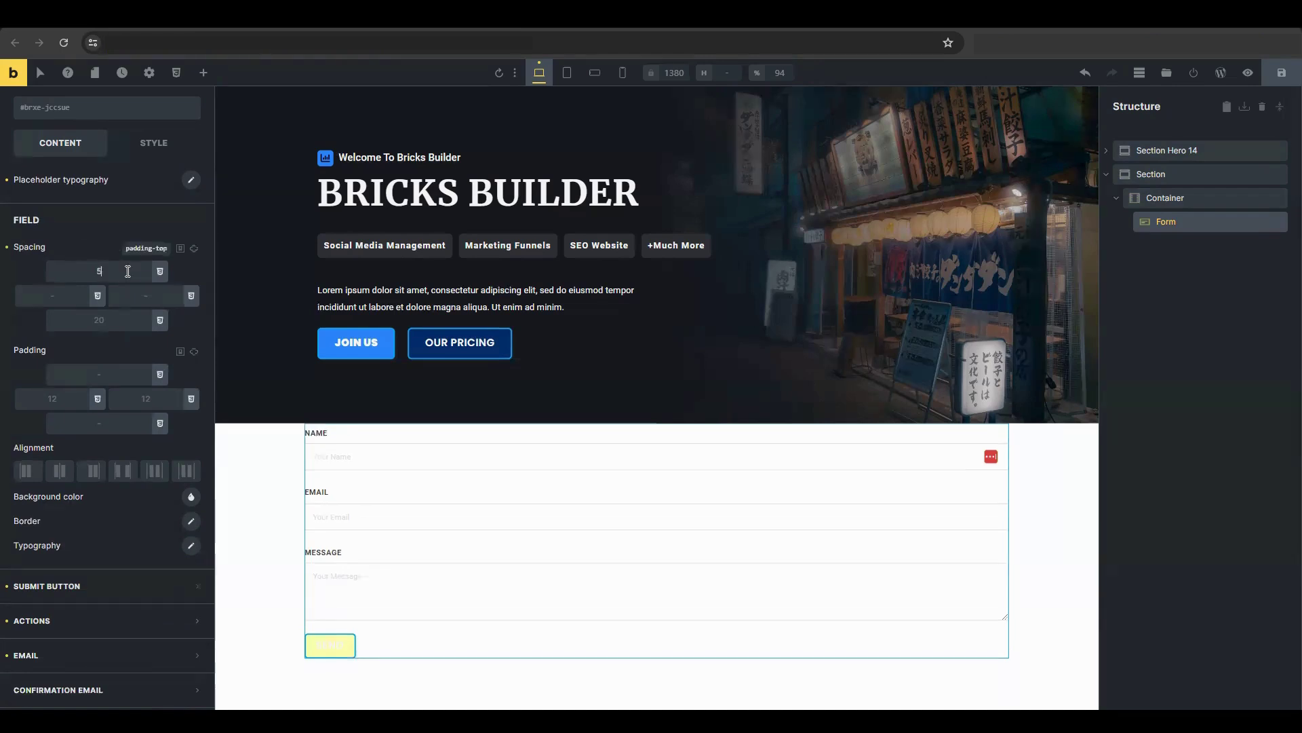
pyautogui.click(193, 249)
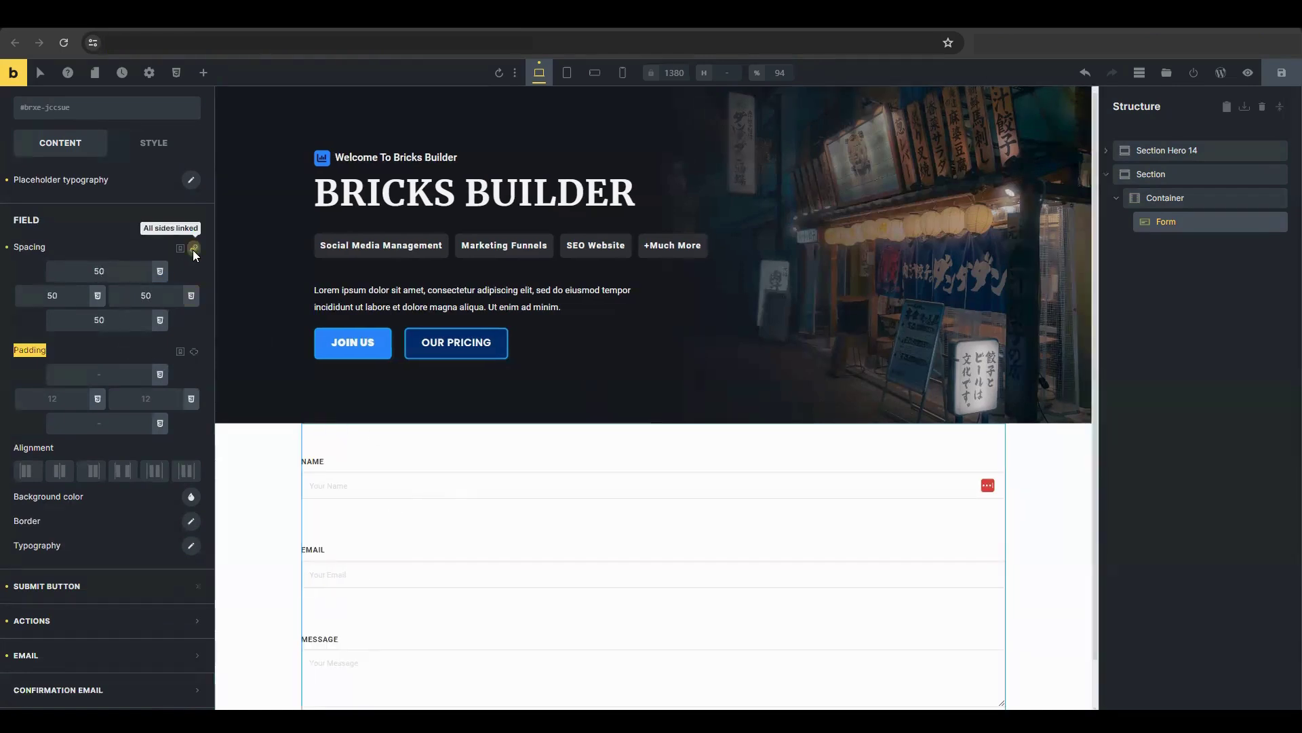
pyautogui.click(69, 478)
pyautogui.click(68, 478)
# Give the form fields a dark navy background colour.
pyautogui.click(191, 496)
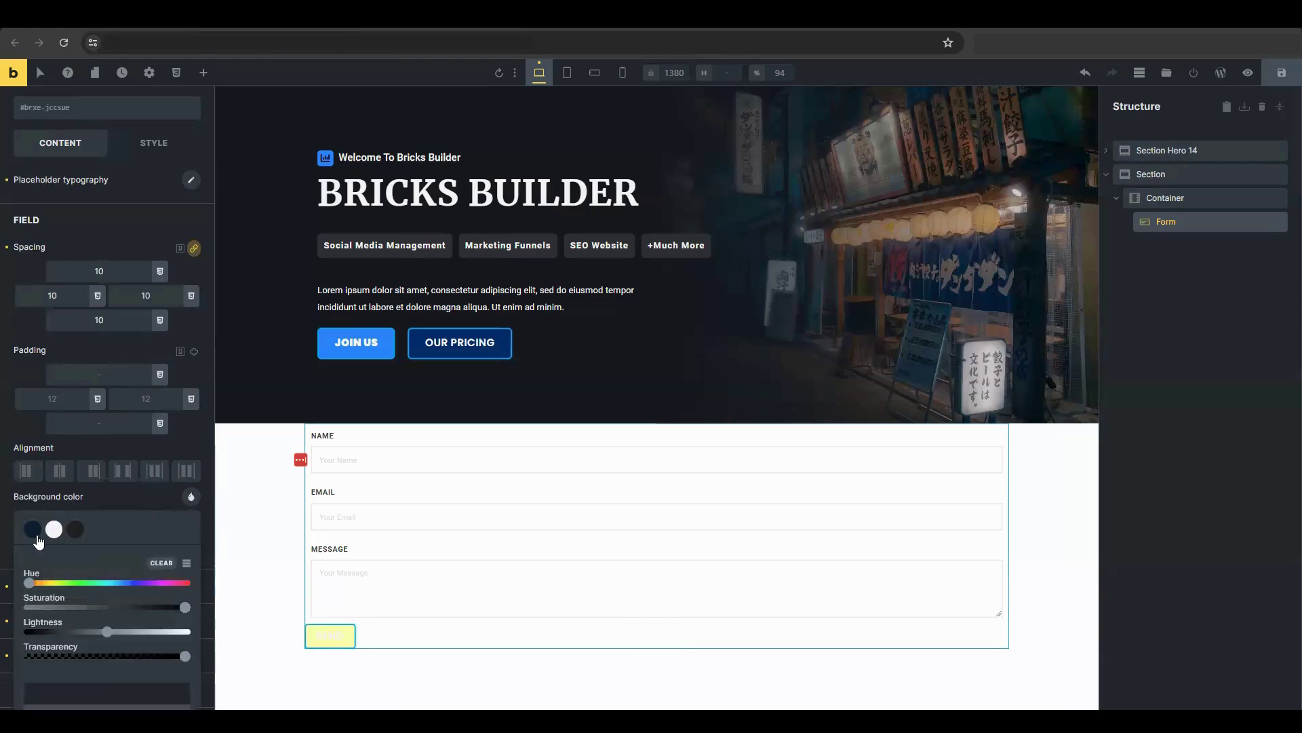
pyautogui.click(32, 529)
pyautogui.click(191, 521)
pyautogui.scroll(-1, 127, 549)
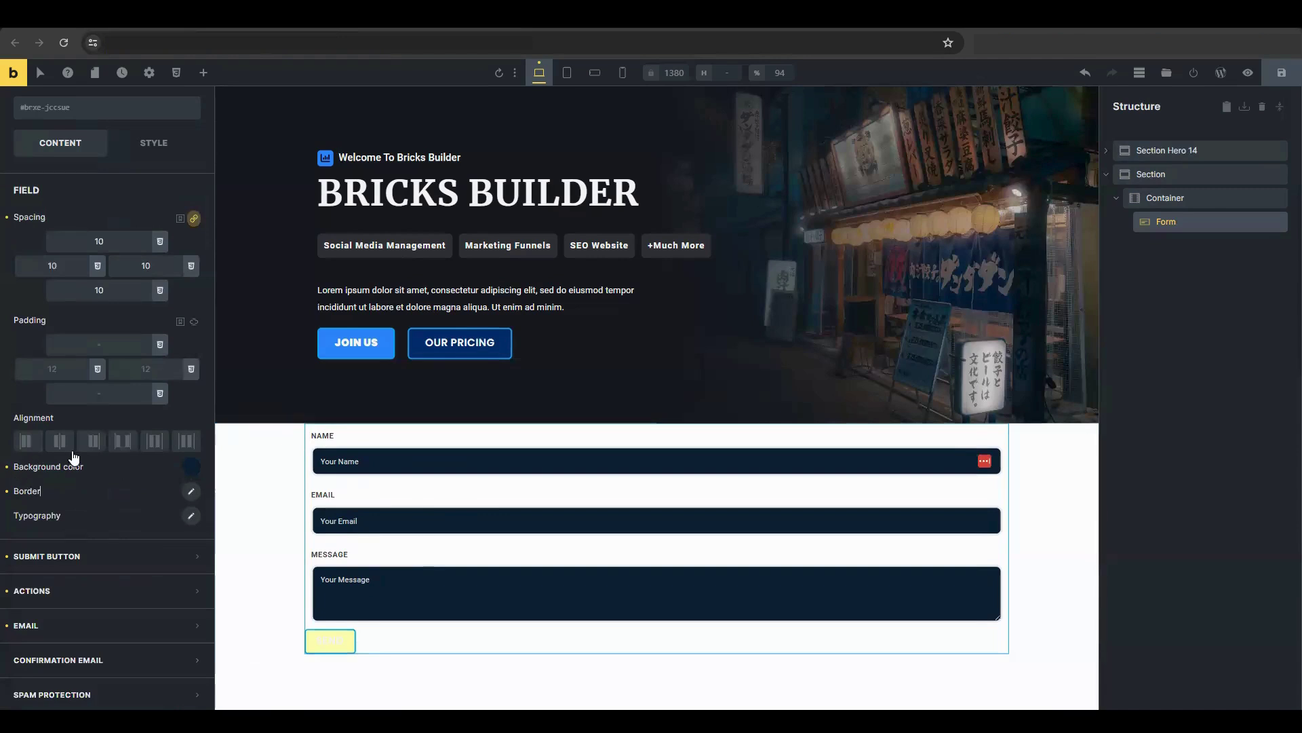
# Relabel the submit button 'Submit', set its Size to Small, and clear the Primary style.
pyautogui.click(69, 555)
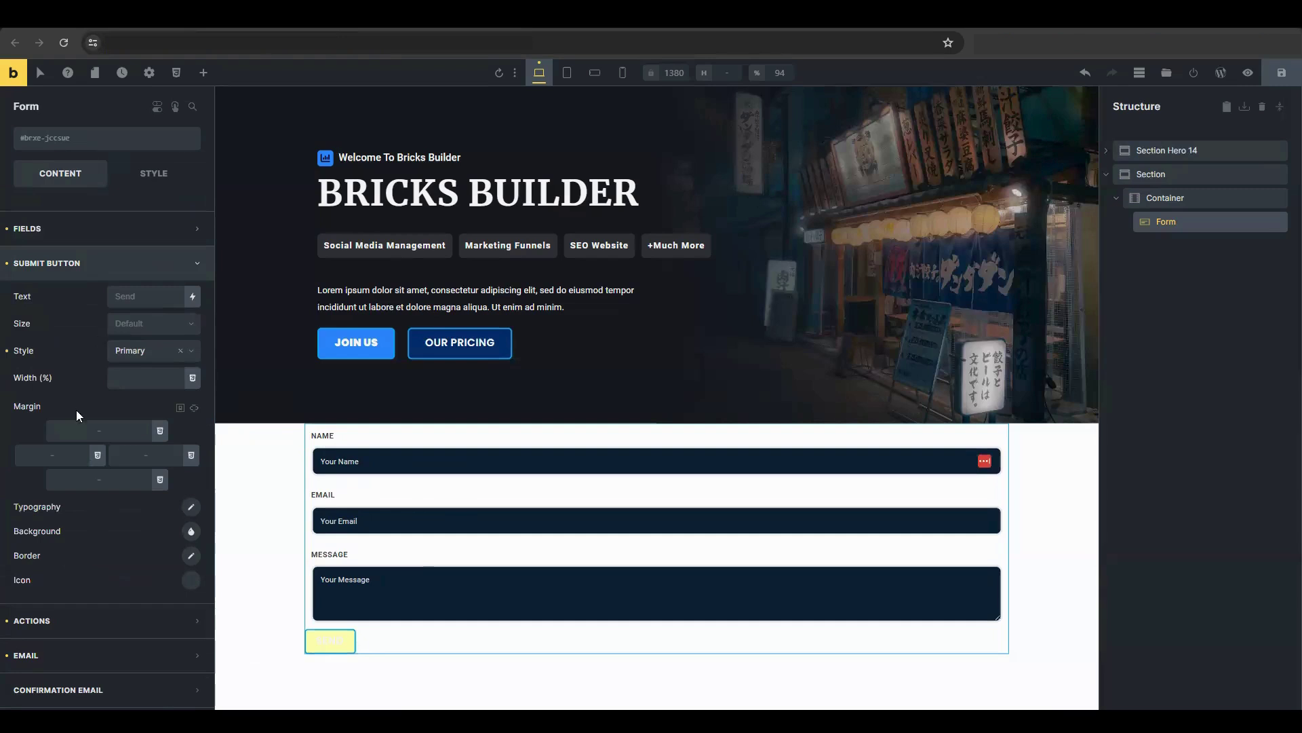
pyautogui.click(129, 297)
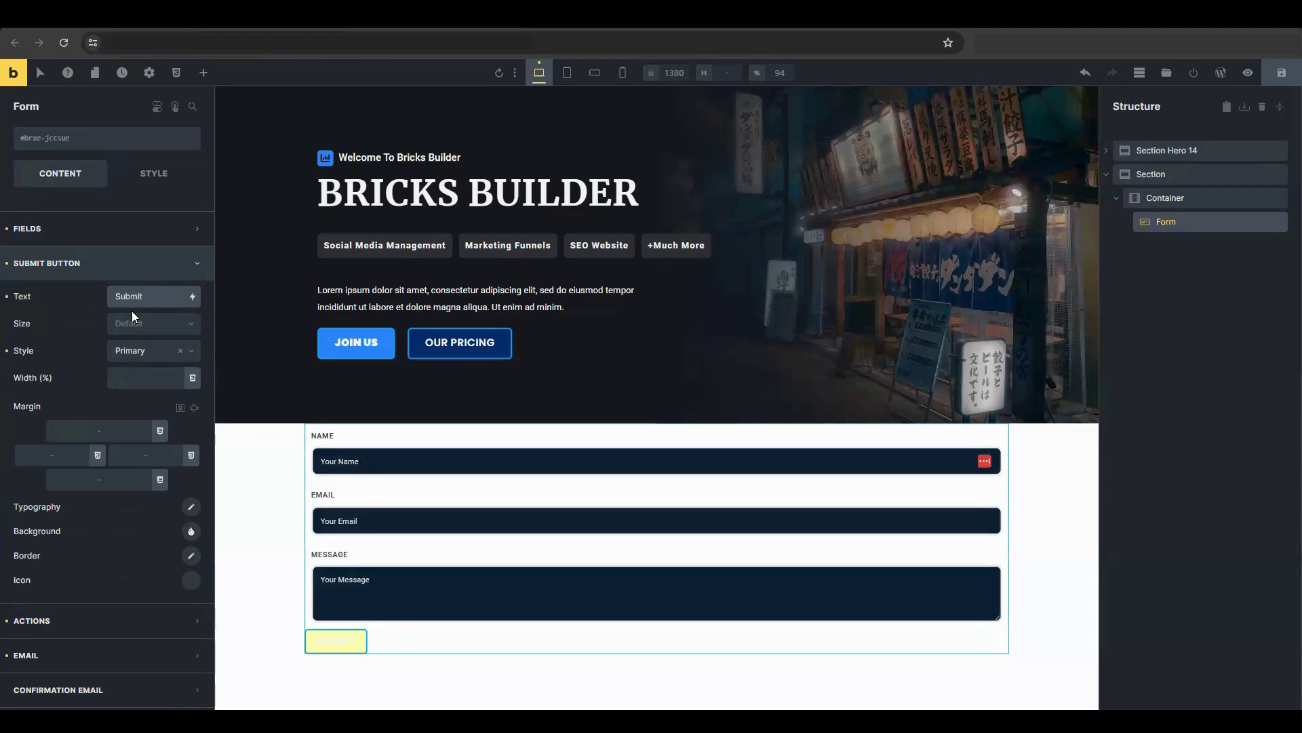
pyautogui.click(173, 326)
pyautogui.click(150, 346)
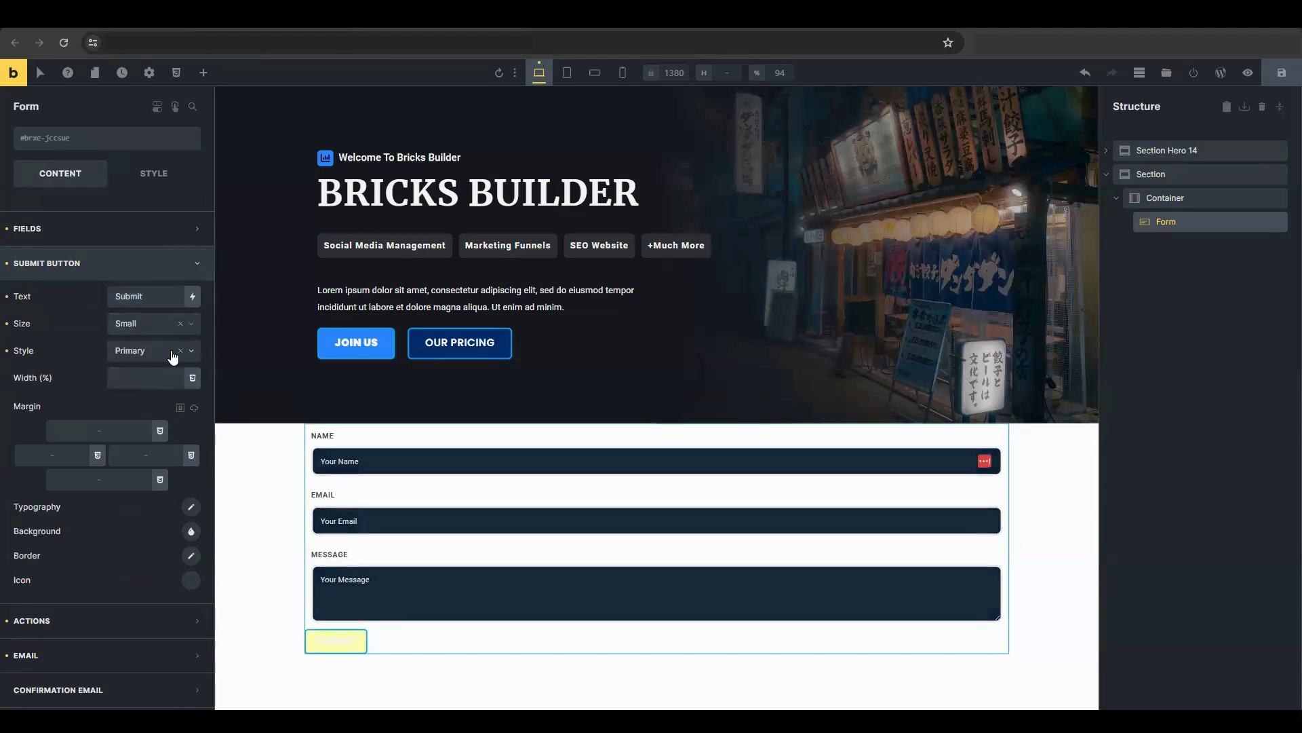
pyautogui.click(173, 351)
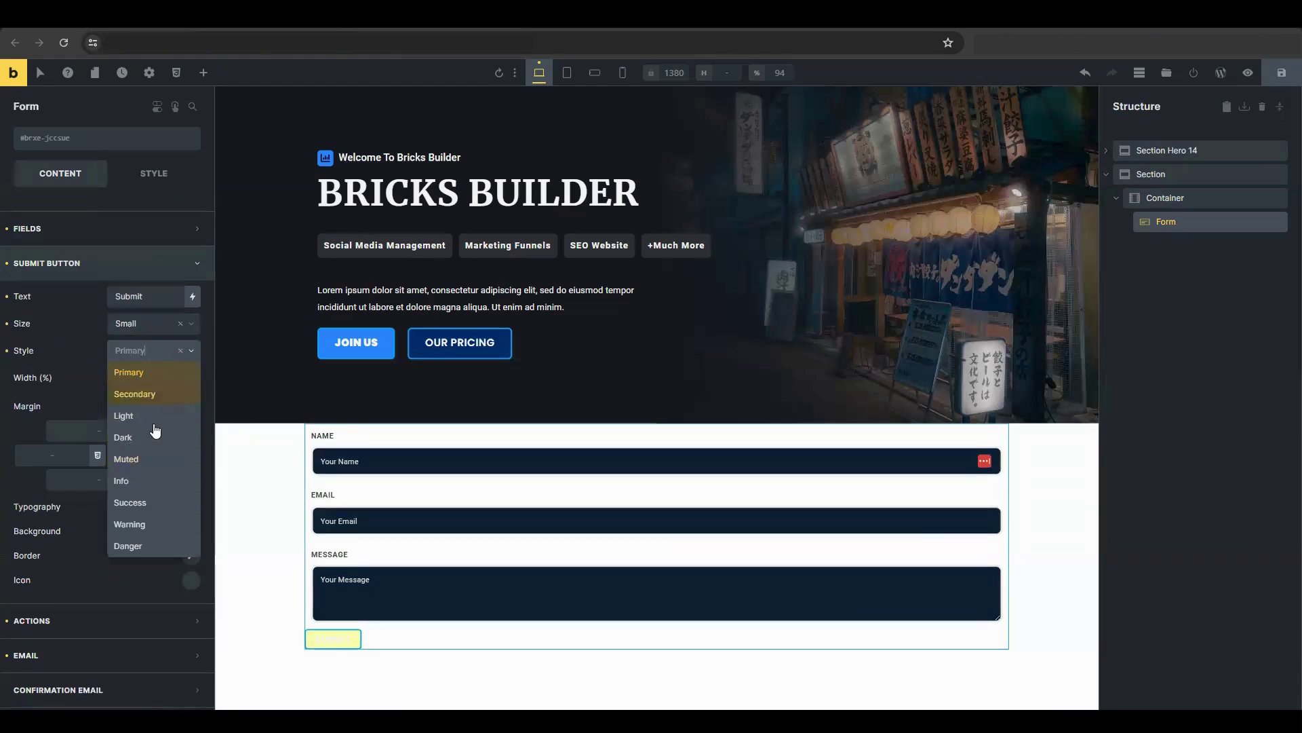
pyautogui.click(181, 350)
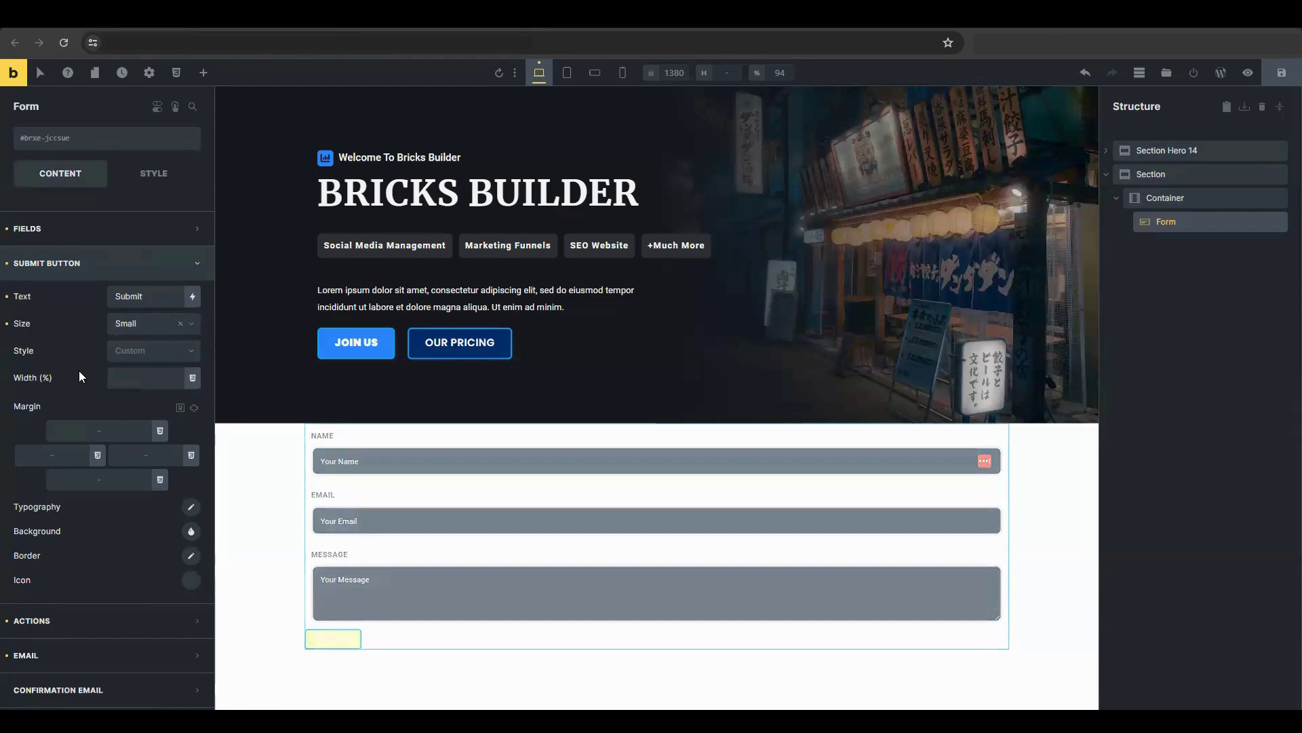
# Review the form's available after-submit actions, leaving Email as the only action.
pyautogui.scroll(-1, 90, 558)
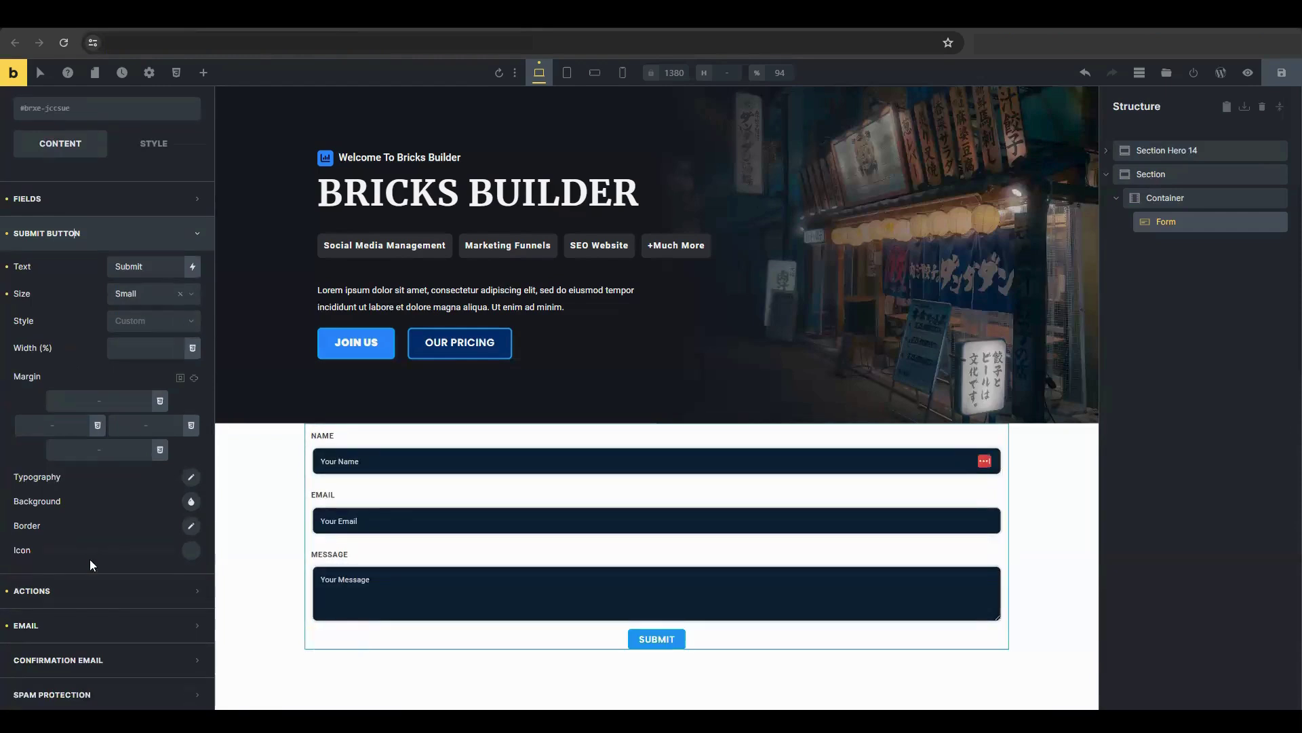
pyautogui.click(86, 601)
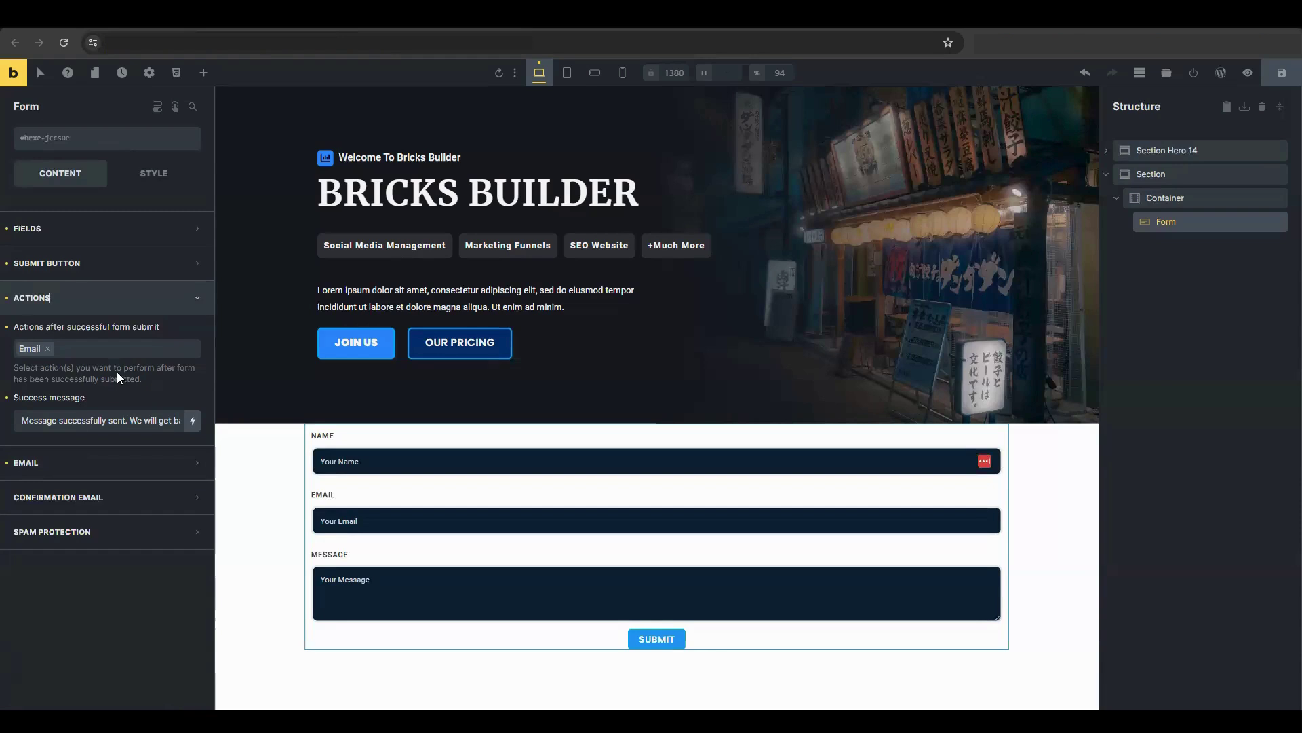
pyautogui.click(117, 348)
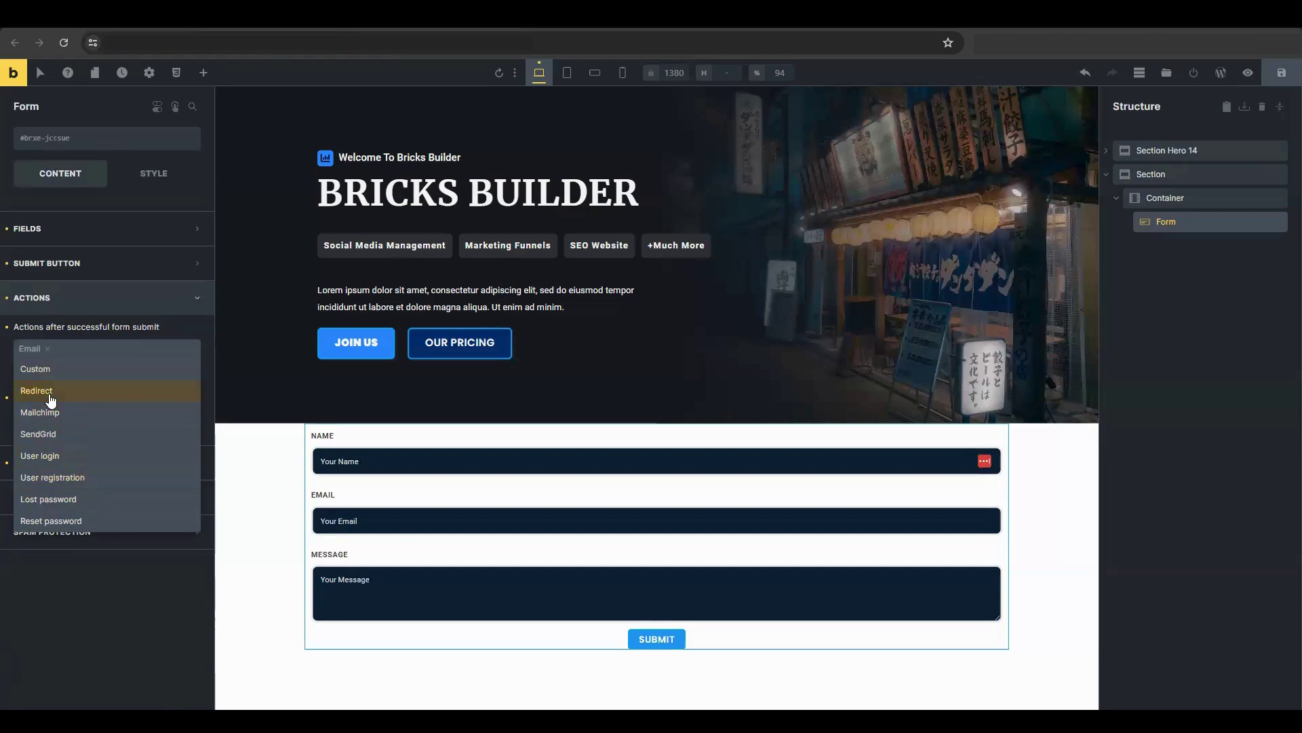
pyautogui.click(31, 351)
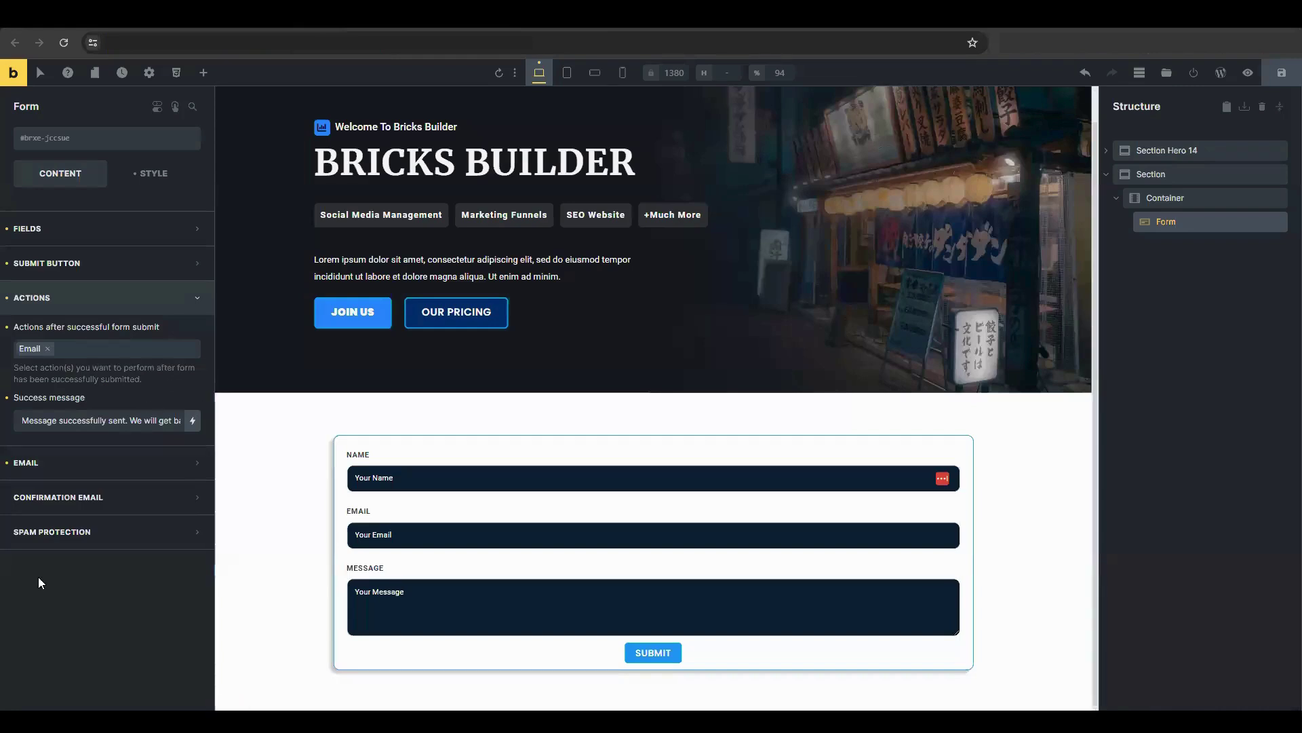
# Remove then restore the Email action, and expand its settings showing subject 'Contact form request'.
pyautogui.click(49, 351)
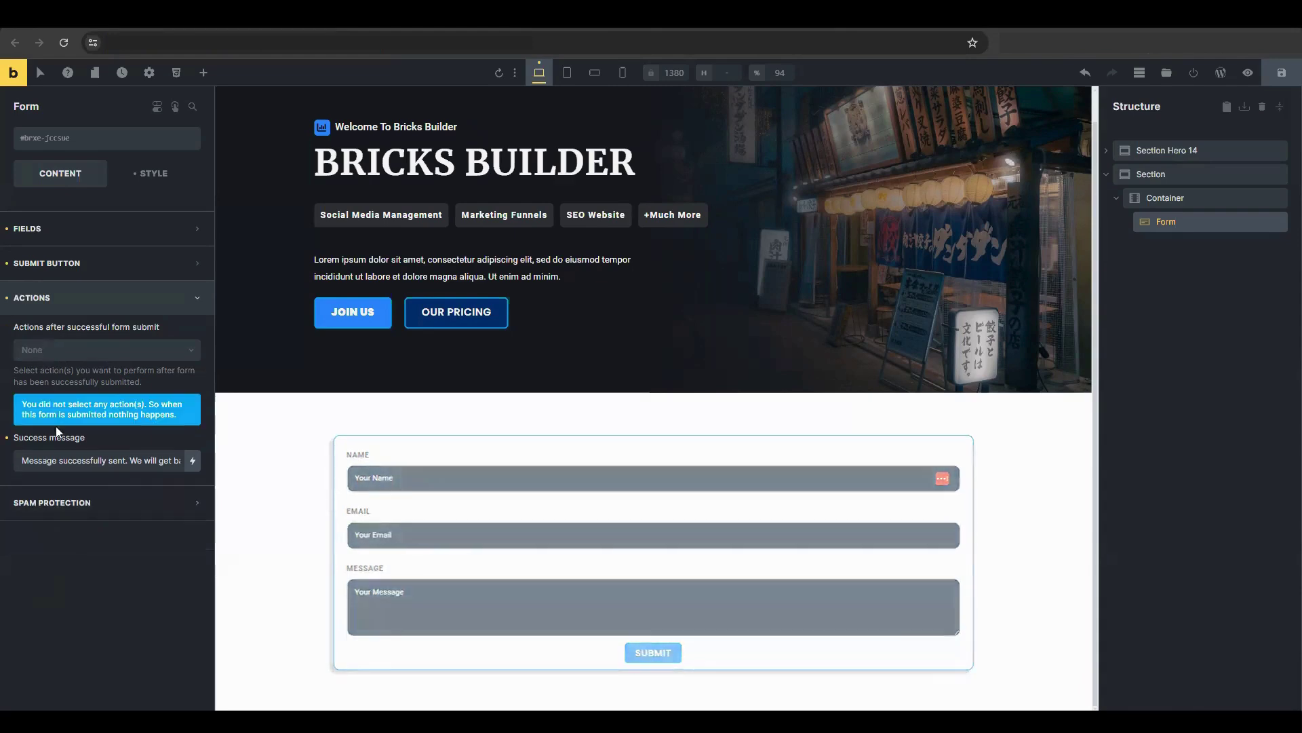
pyautogui.hotkey('ctrl', 'z')
pyautogui.click(67, 460)
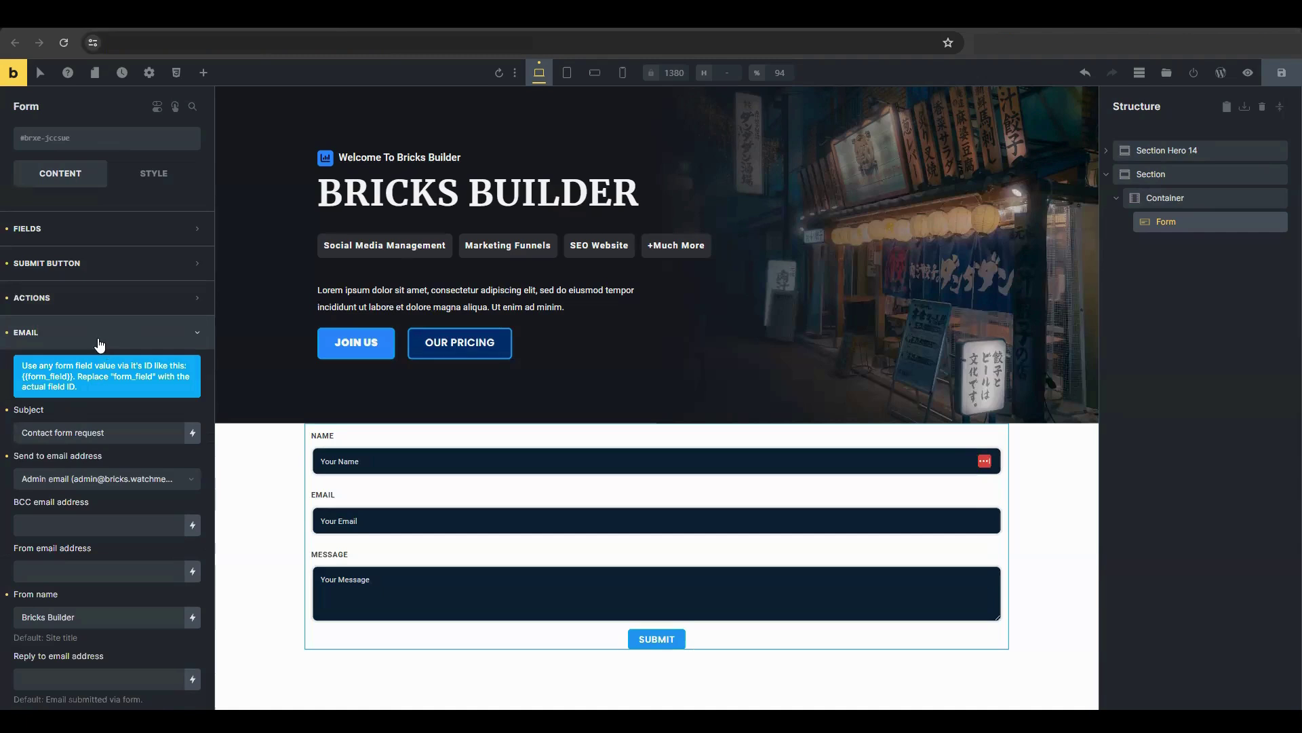
# Collapse the Email settings and review the empty Confirmation Email subject, sender and content fields.
pyautogui.click(99, 345)
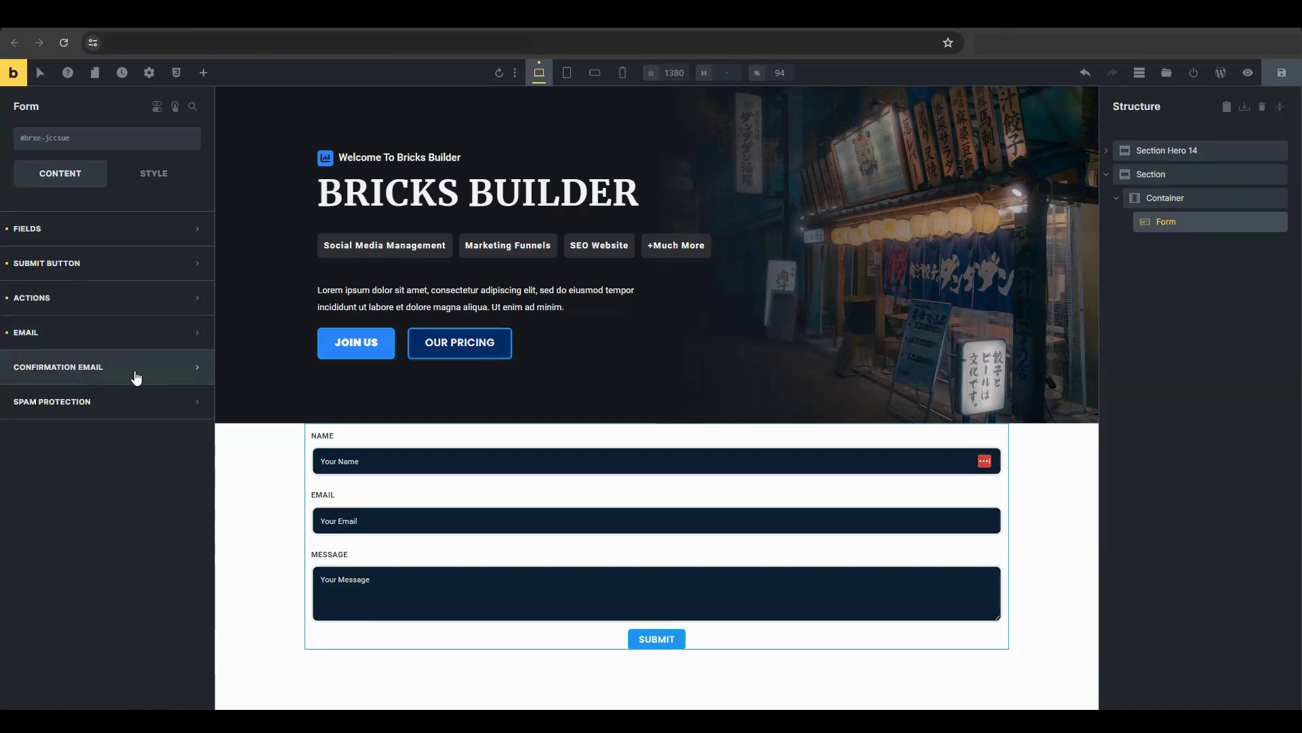
pyautogui.click(136, 377)
pyautogui.scroll(-1, 138, 377)
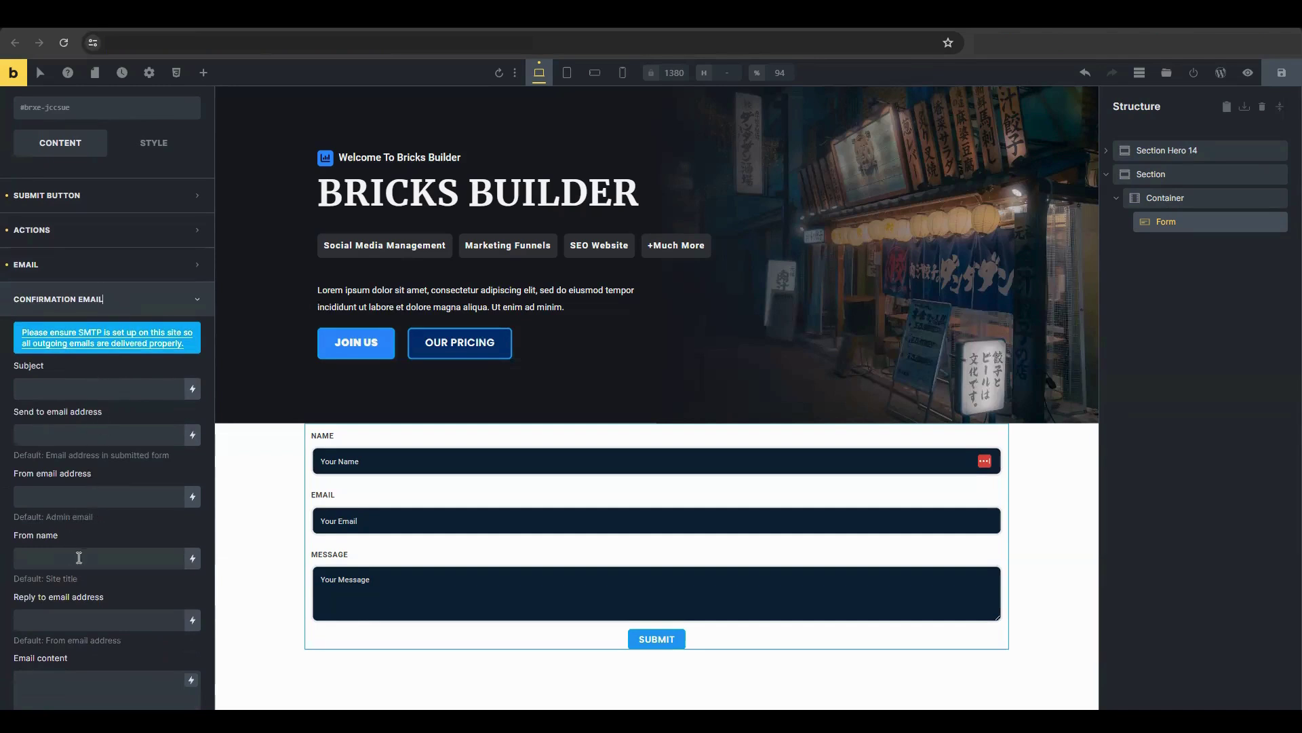
pyautogui.scroll(-1, 102, 425)
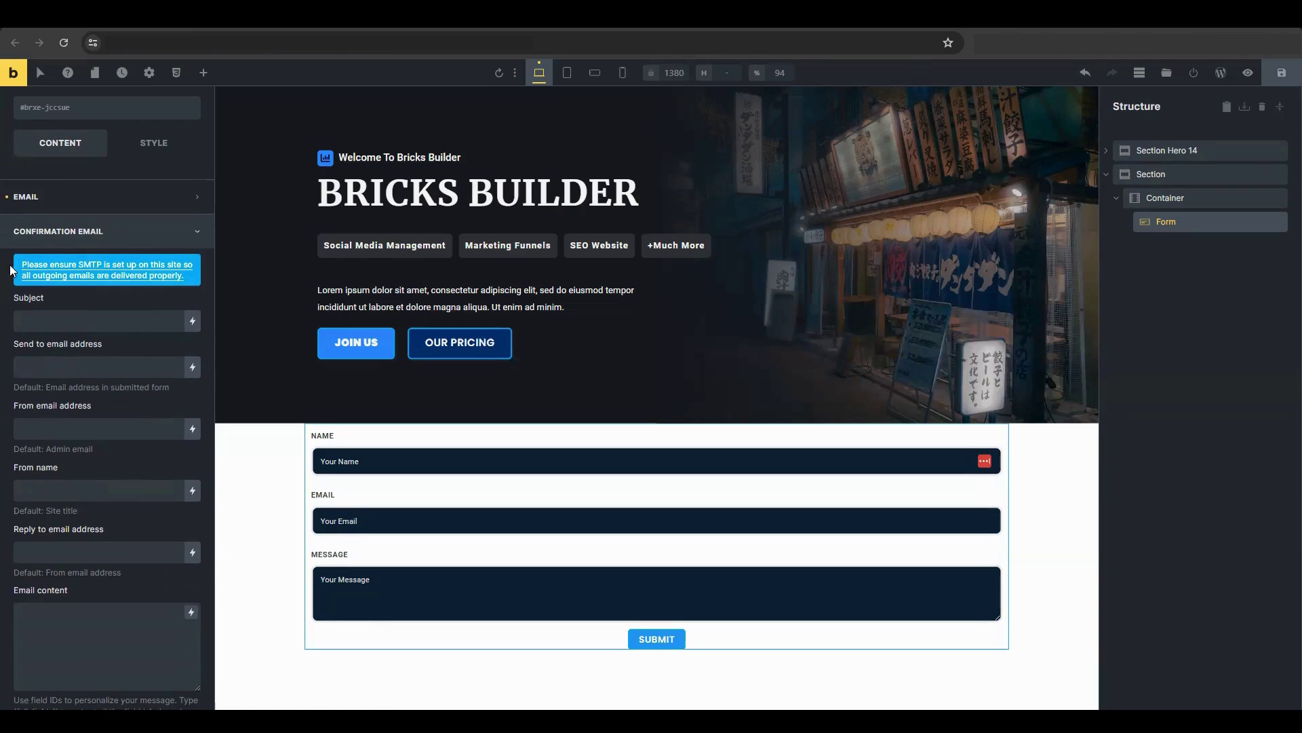
# Check spam protection, then replace the Email action with Mailchimp and expand its settings.
pyautogui.click(87, 231)
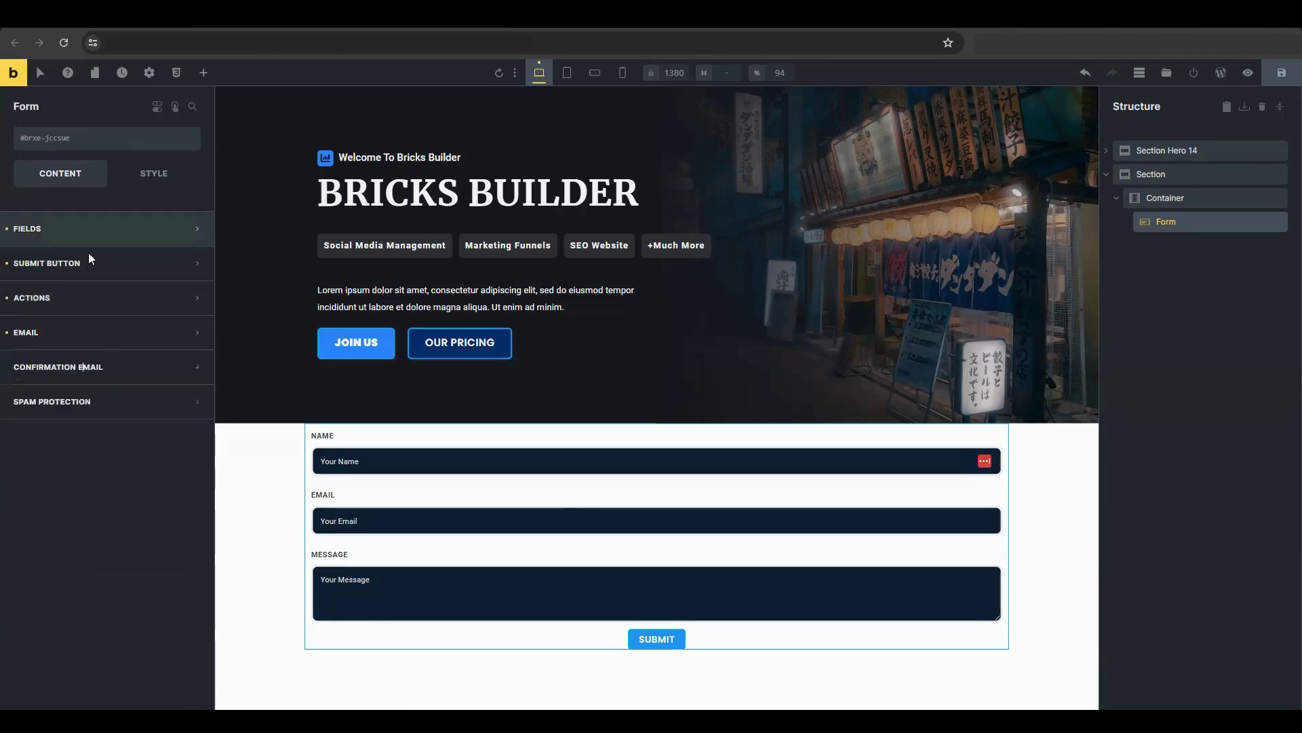
pyautogui.click(102, 409)
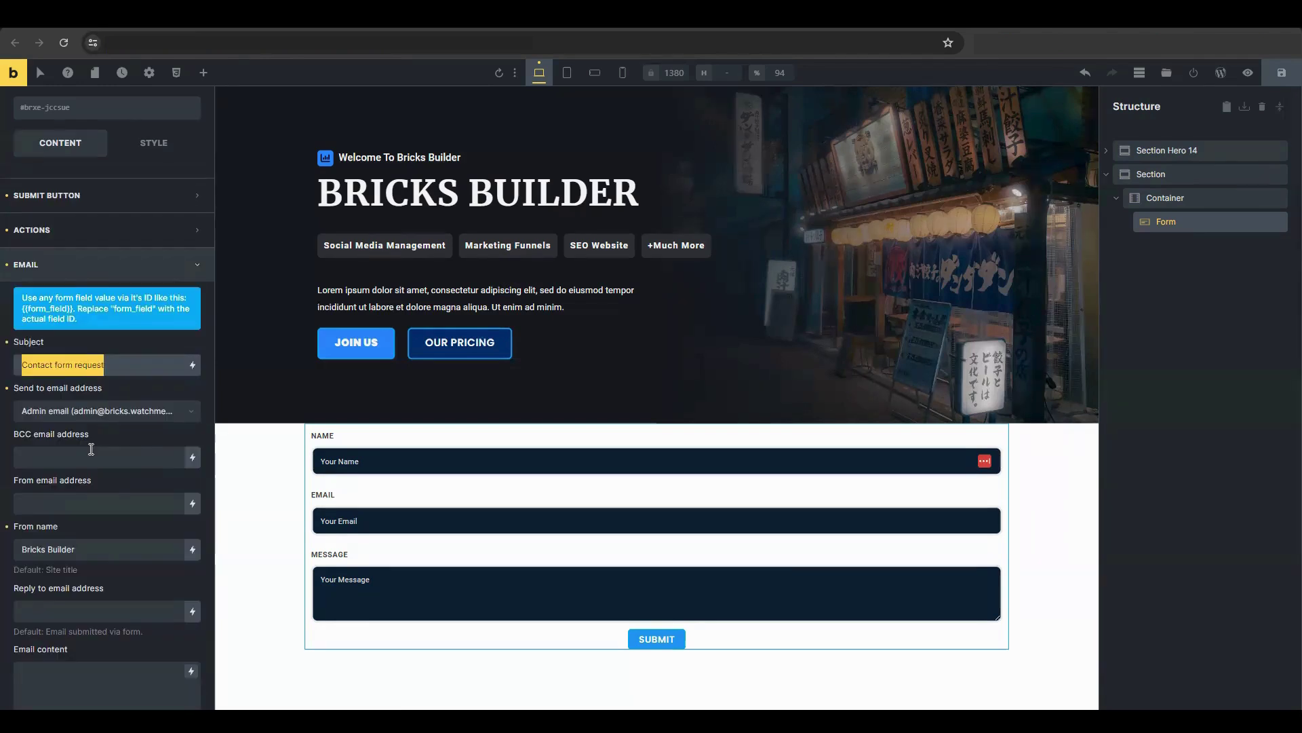
pyautogui.click(67, 238)
pyautogui.click(59, 355)
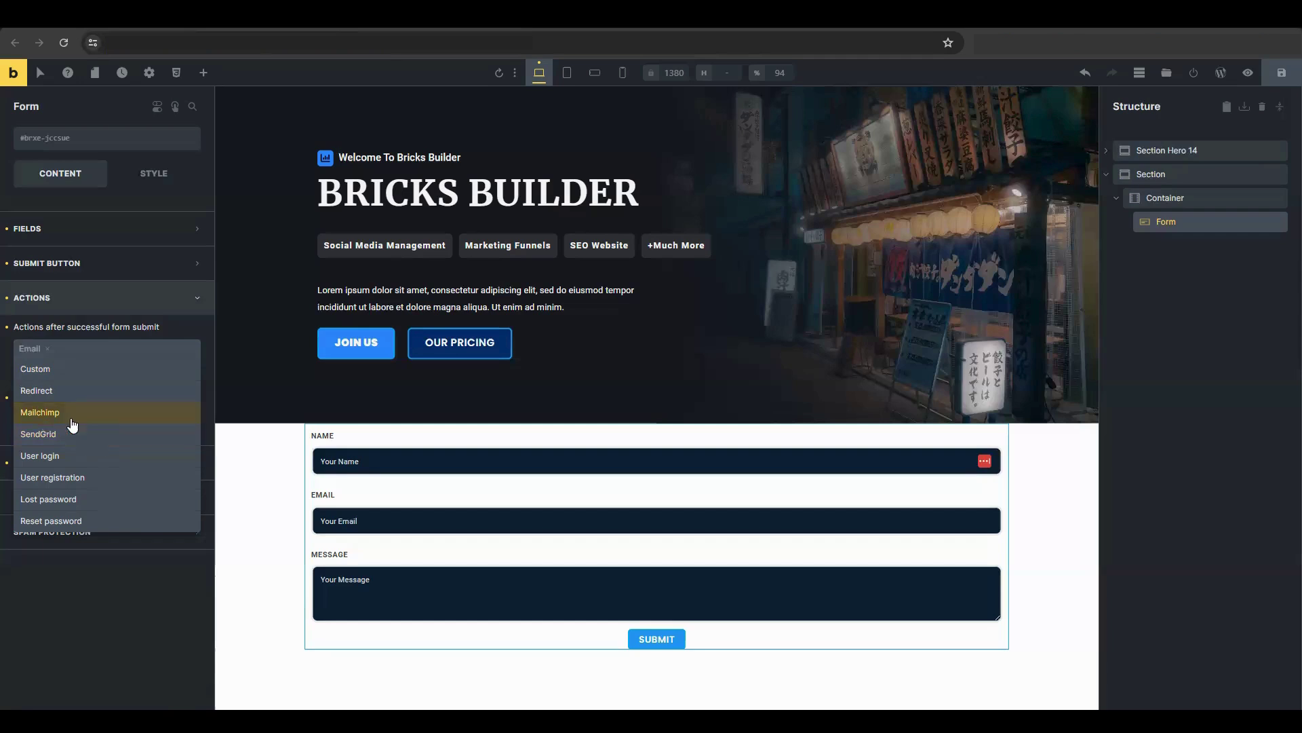
pyautogui.click(73, 415)
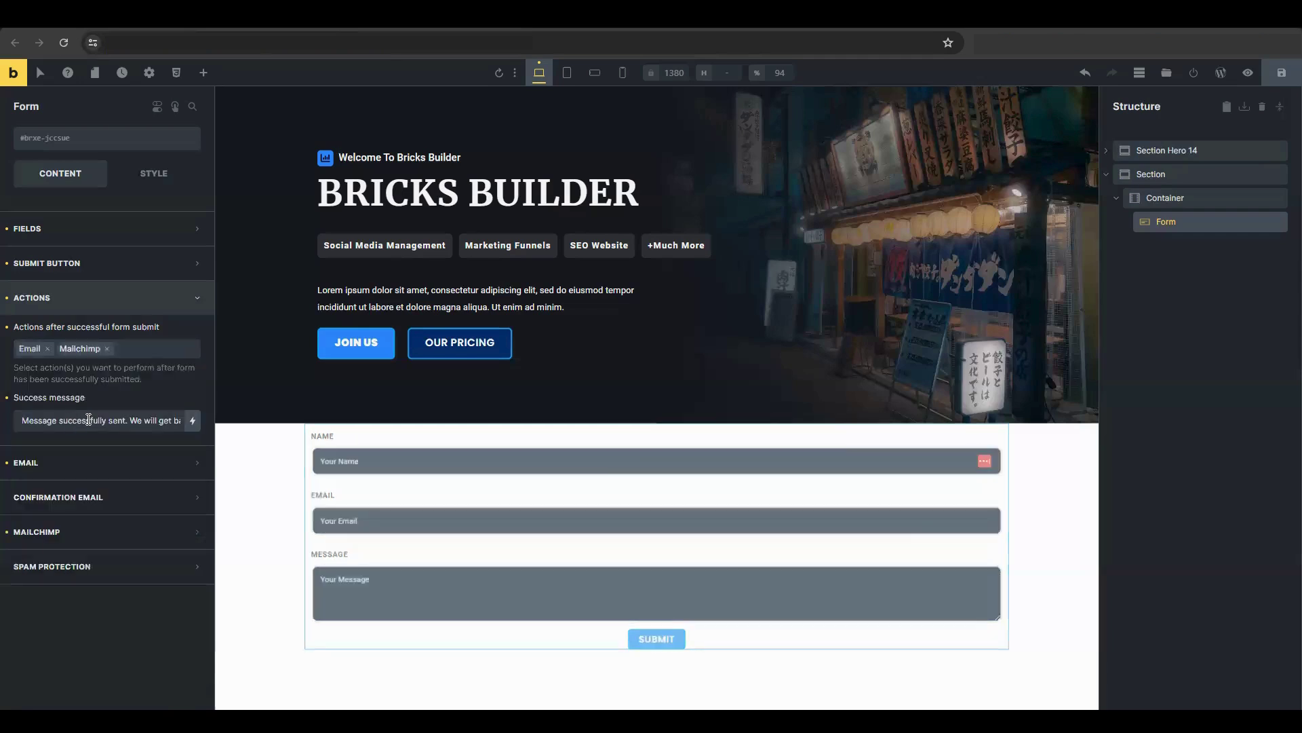
pyautogui.click(48, 348)
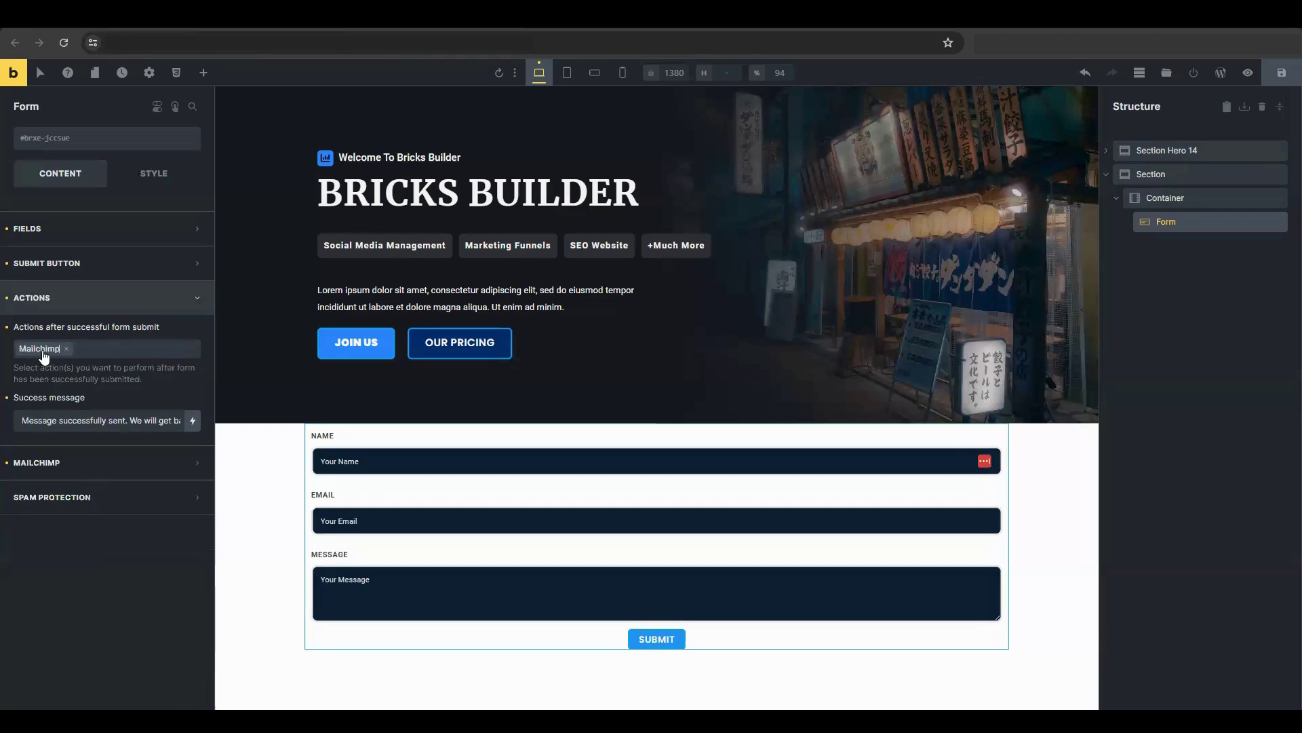
pyautogui.click(94, 475)
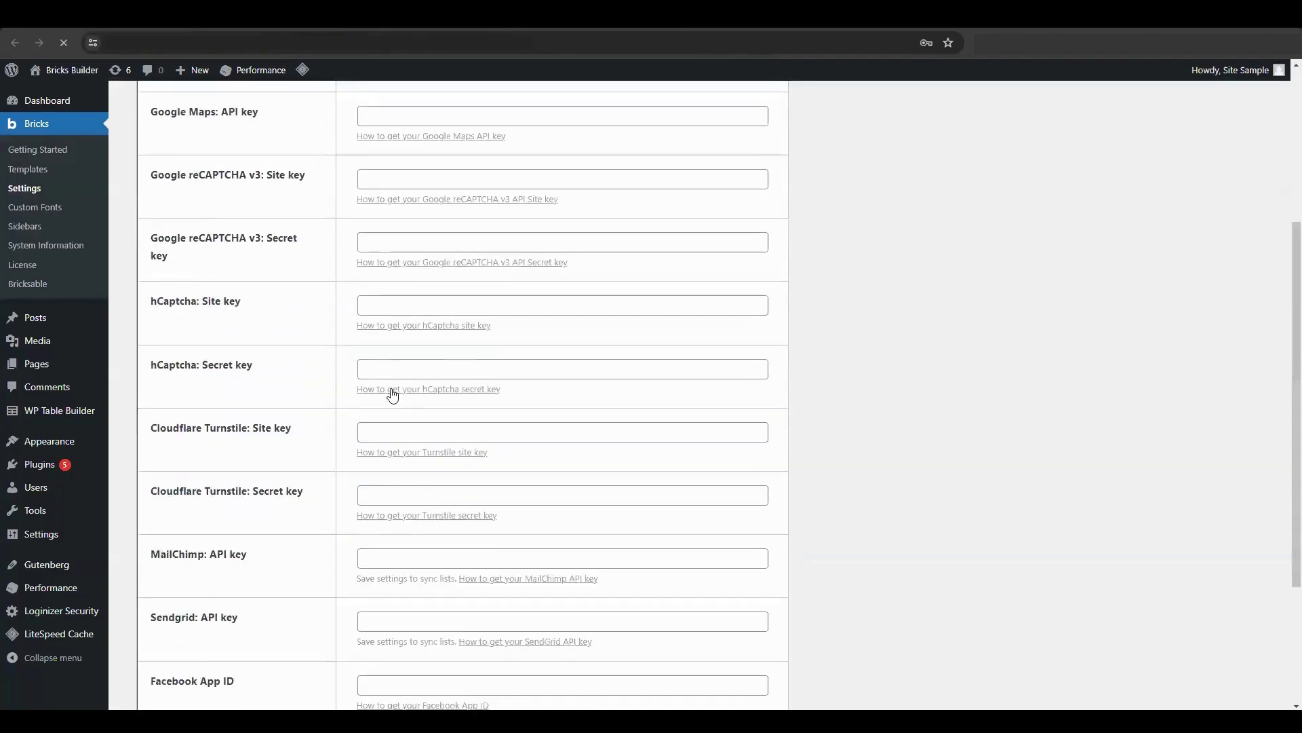
# Scroll down to the MailChimp API key field in Bricks API key settings and select it.
pyautogui.scroll(-3, 319, 451)
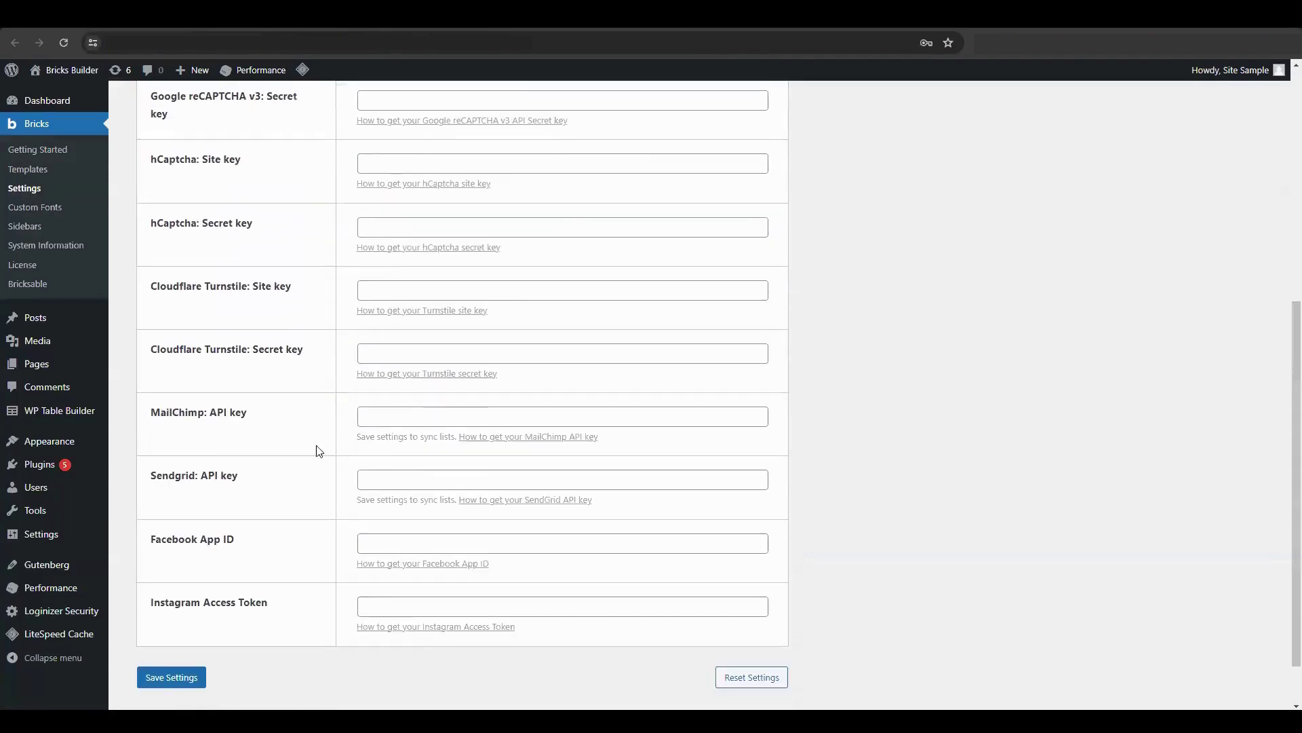
pyautogui.tripleClick(226, 421)
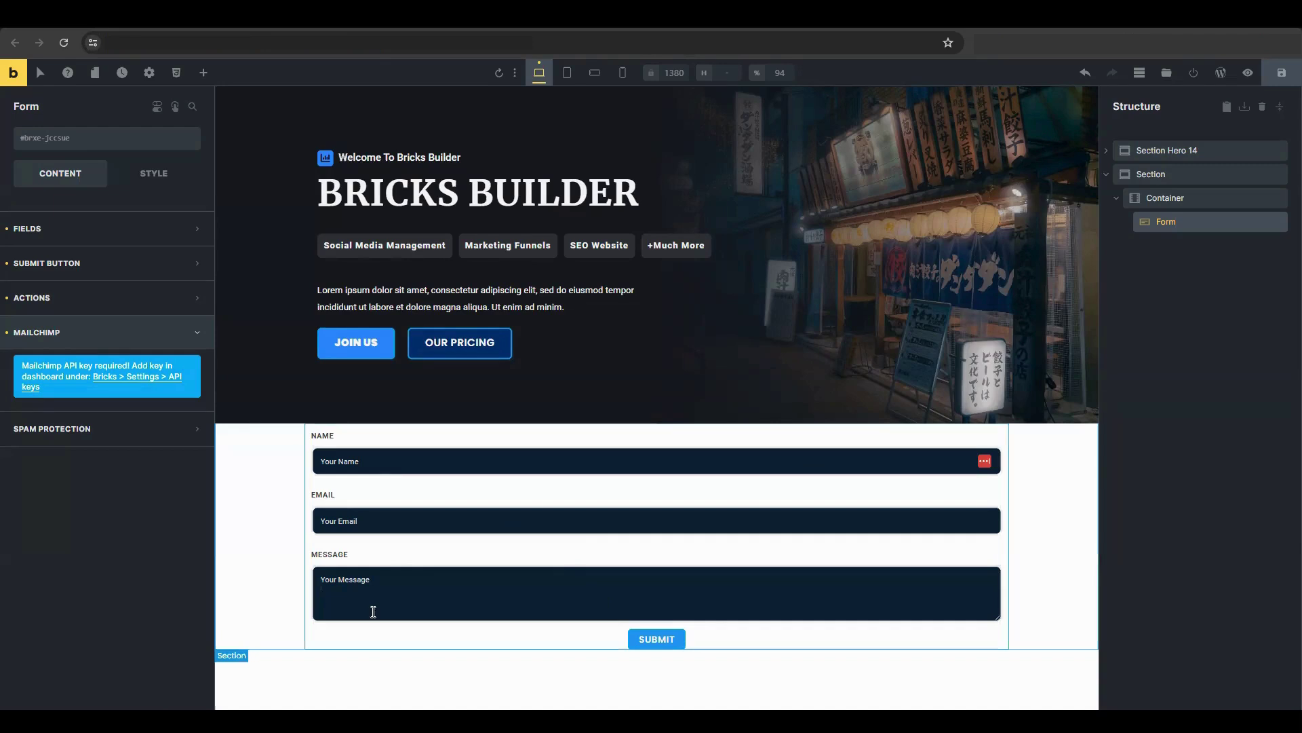
# Look through the form's style spacing options and its content field list.
pyautogui.click(174, 178)
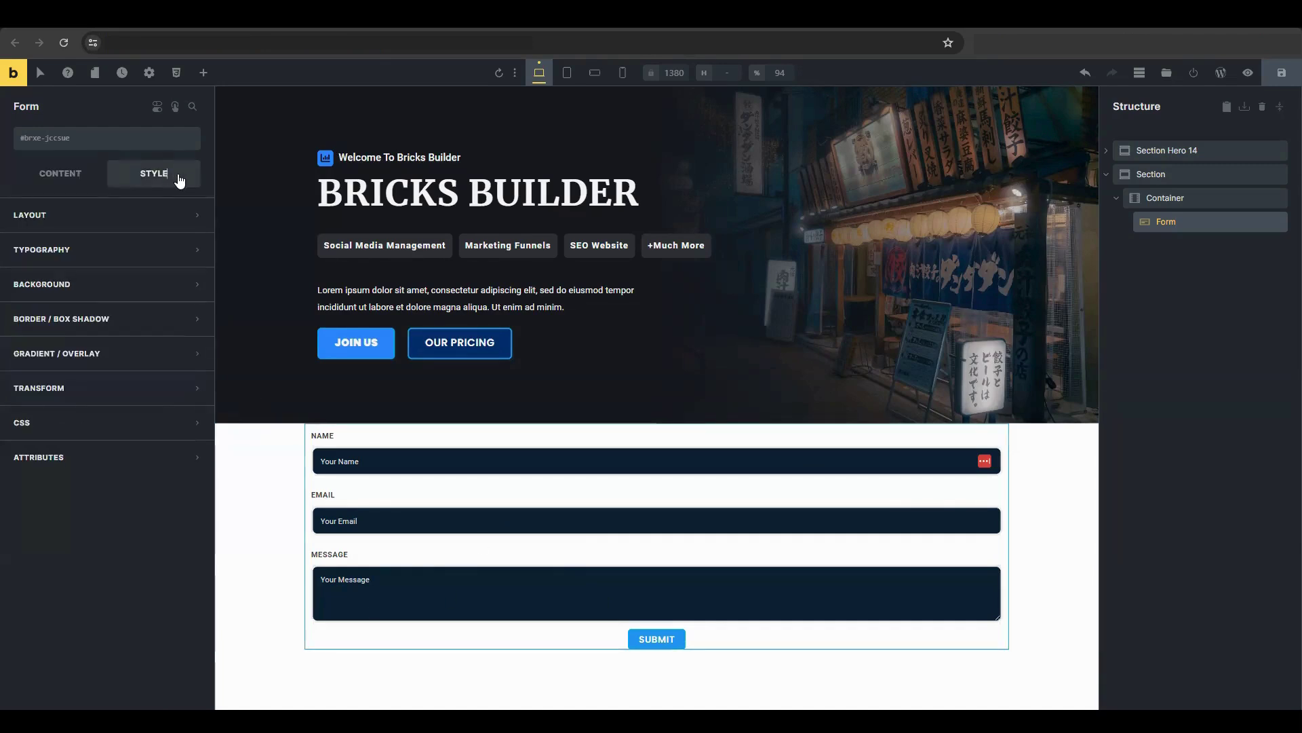
pyautogui.click(148, 216)
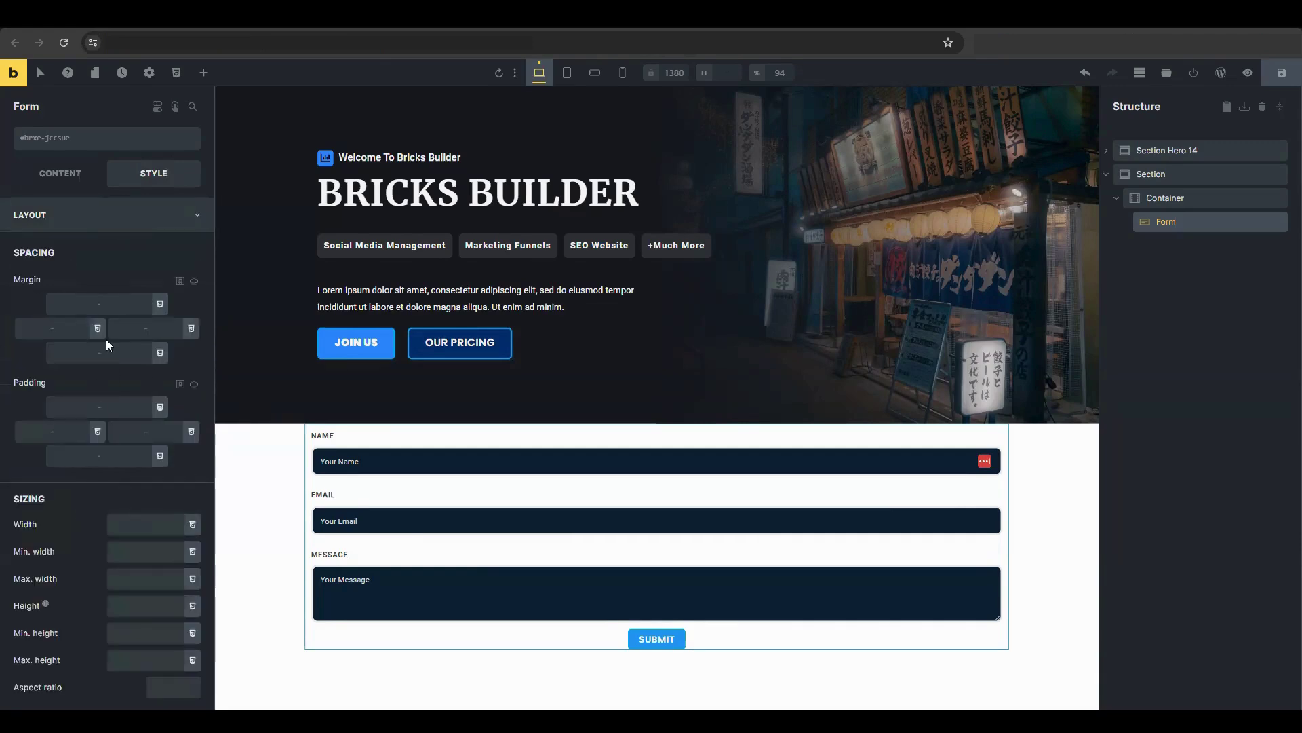
pyautogui.click(60, 175)
pyautogui.click(93, 238)
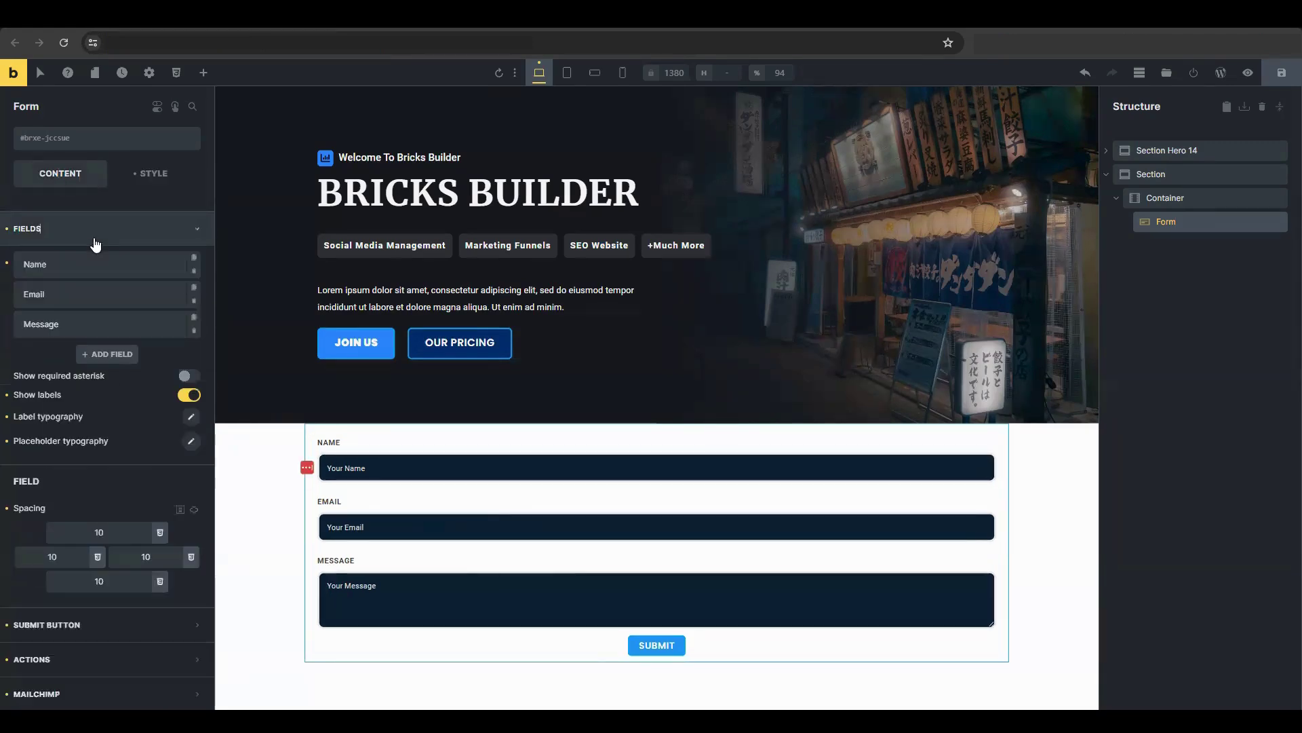
# Give the form a background colour, starting from navy #0c2233 and lightening it.
pyautogui.click(157, 177)
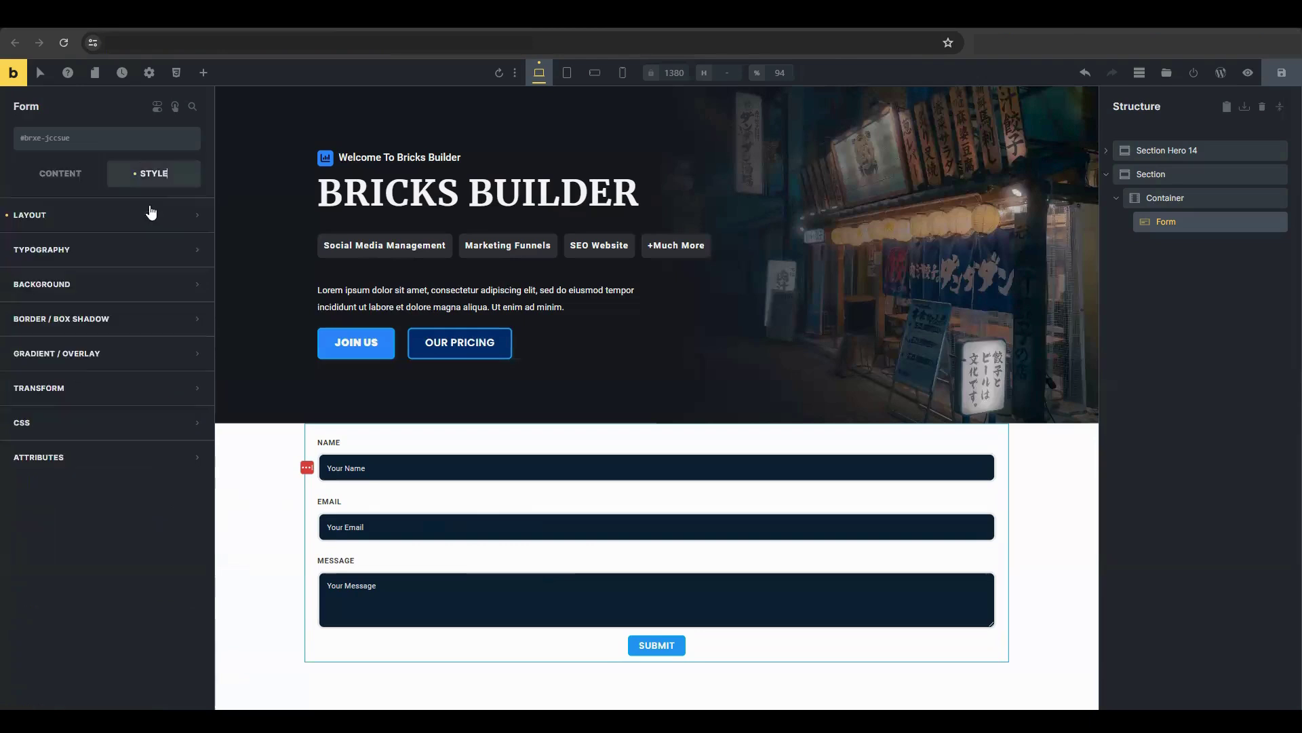
pyautogui.click(122, 287)
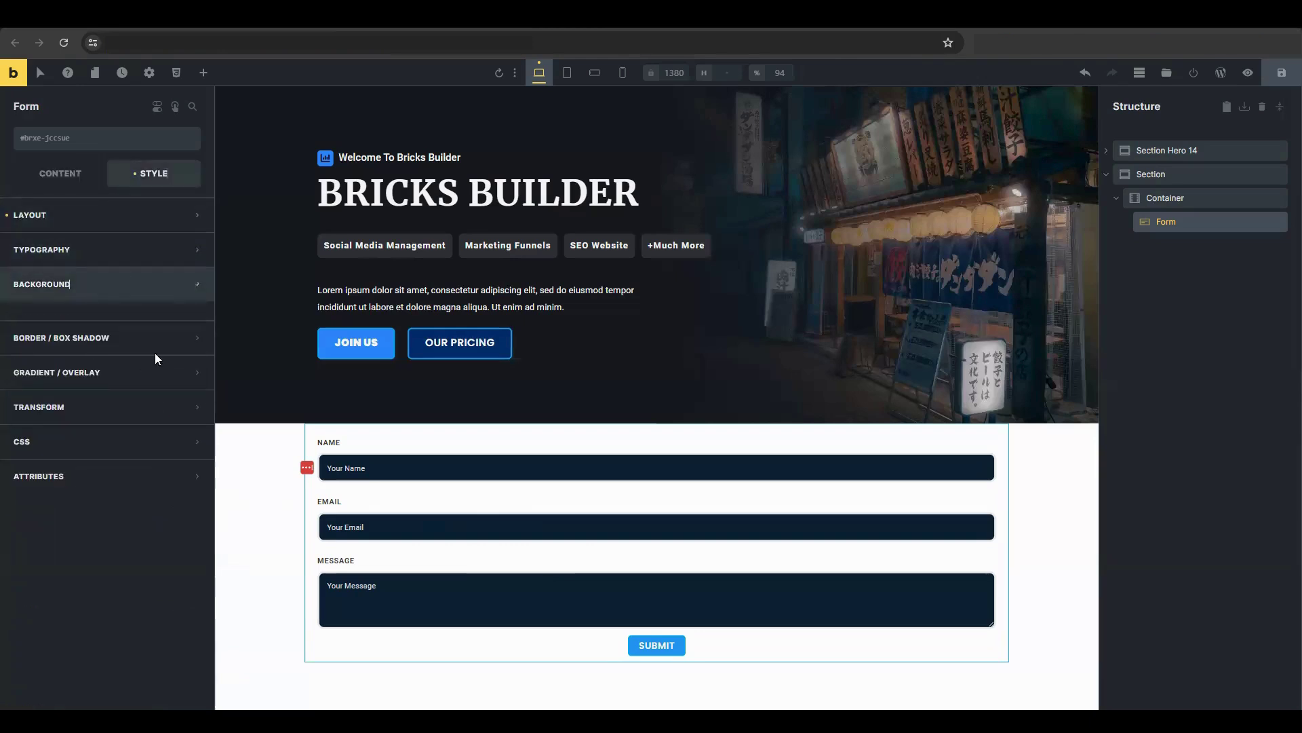
pyautogui.click(191, 318)
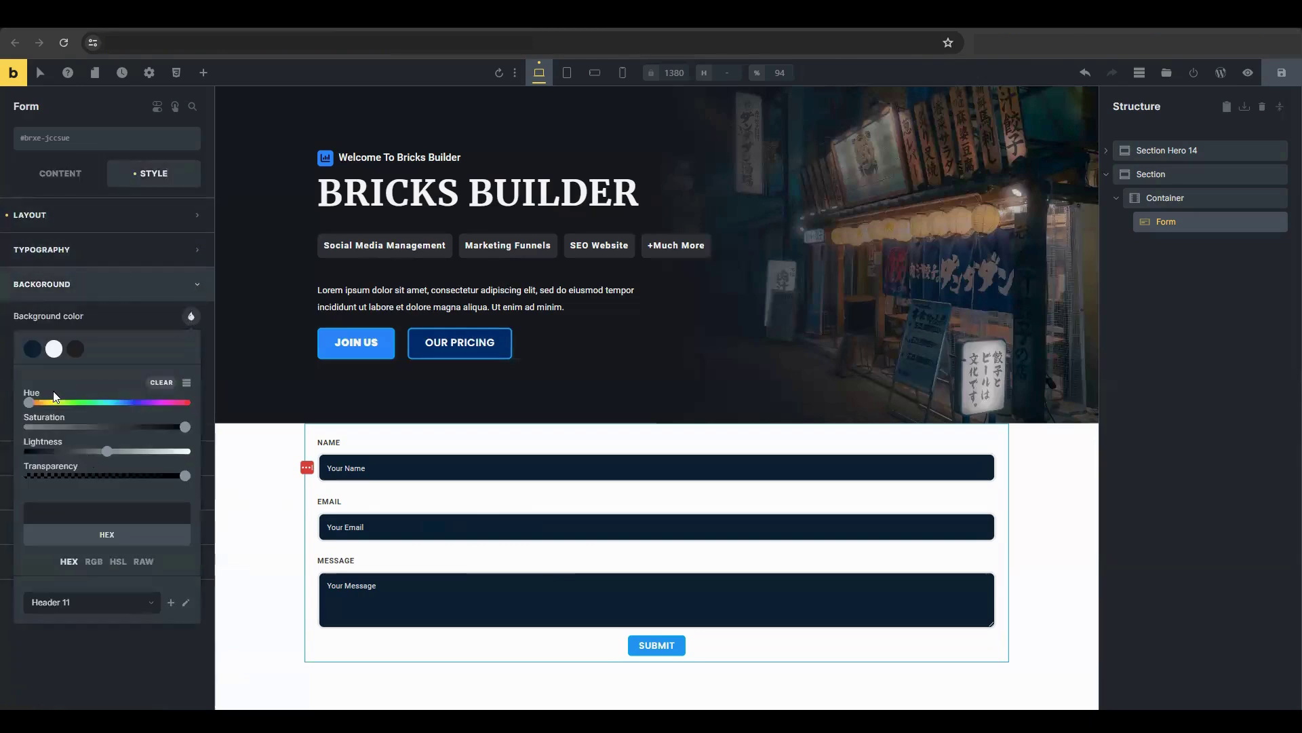
pyautogui.click(32, 353)
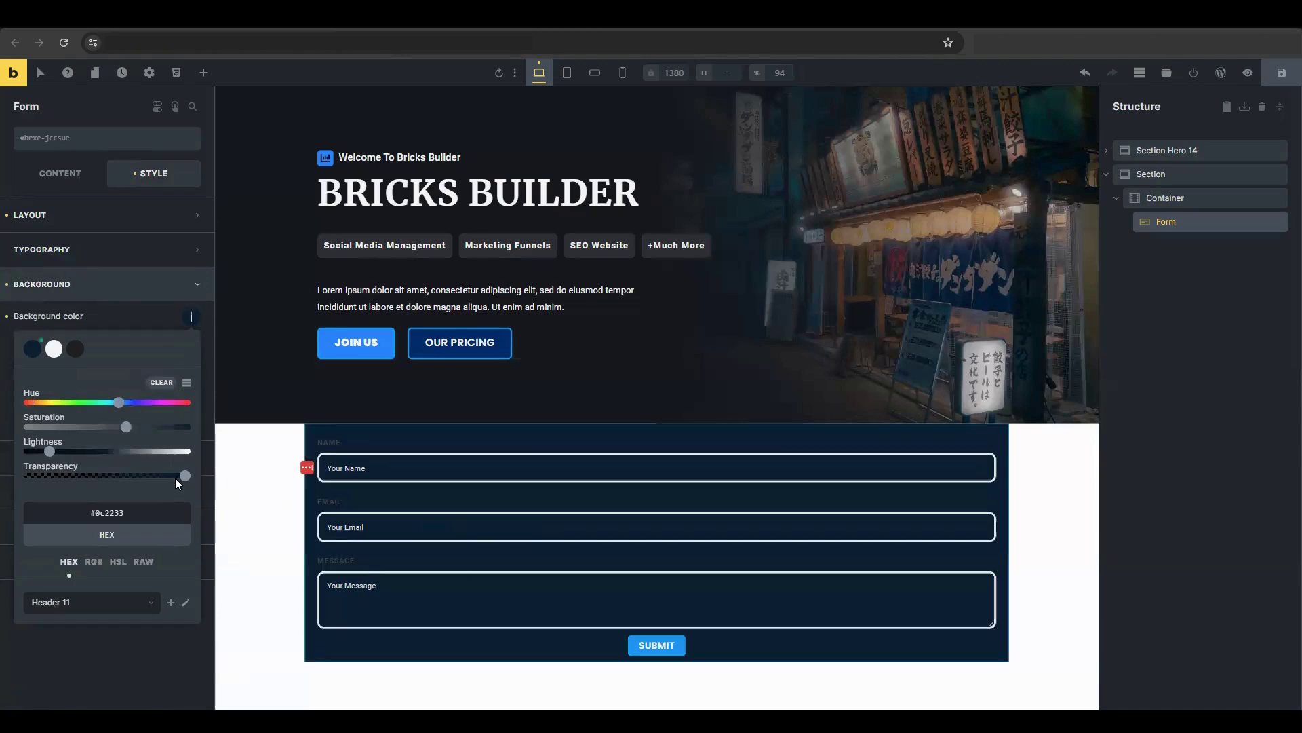
pyautogui.moveTo(54, 454); pyautogui.dragTo(190, 453)
pyautogui.click(61, 319)
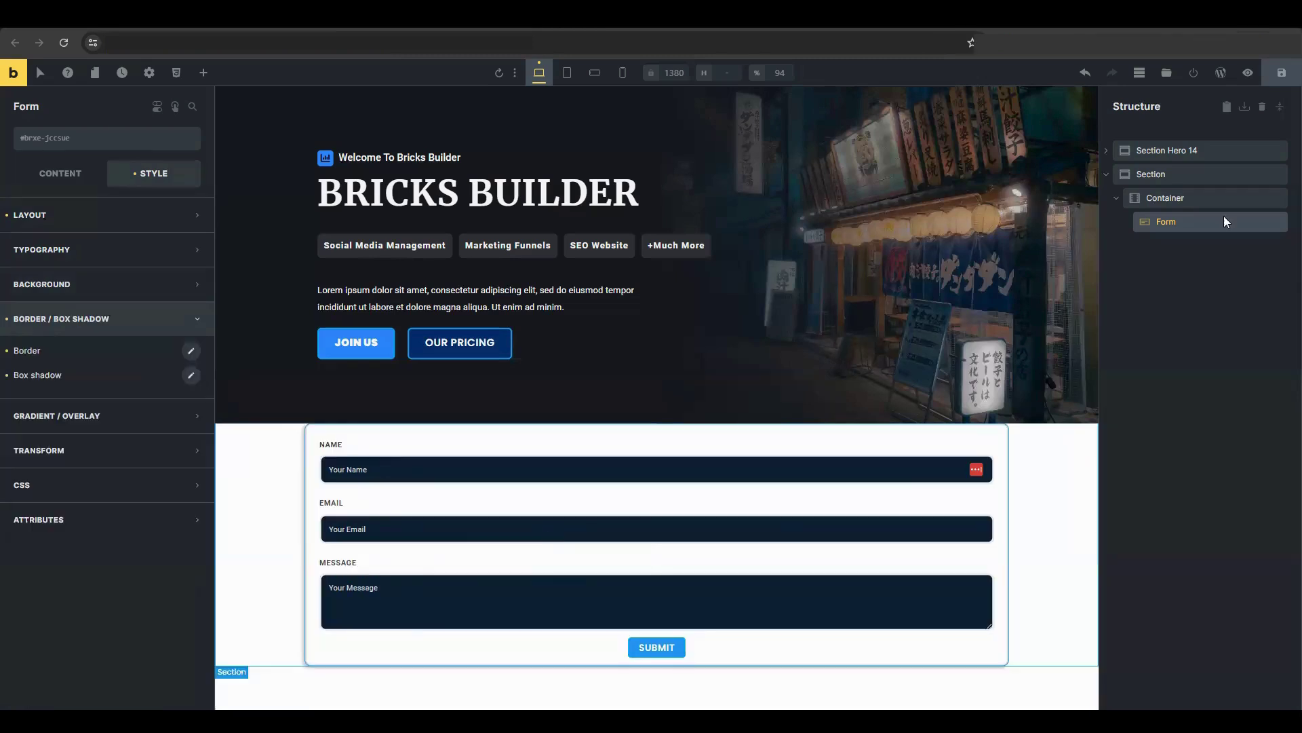
# Save the page and preview it at tablet portrait, mobile landscape and mobile portrait widths.
pyautogui.click(1278, 73)
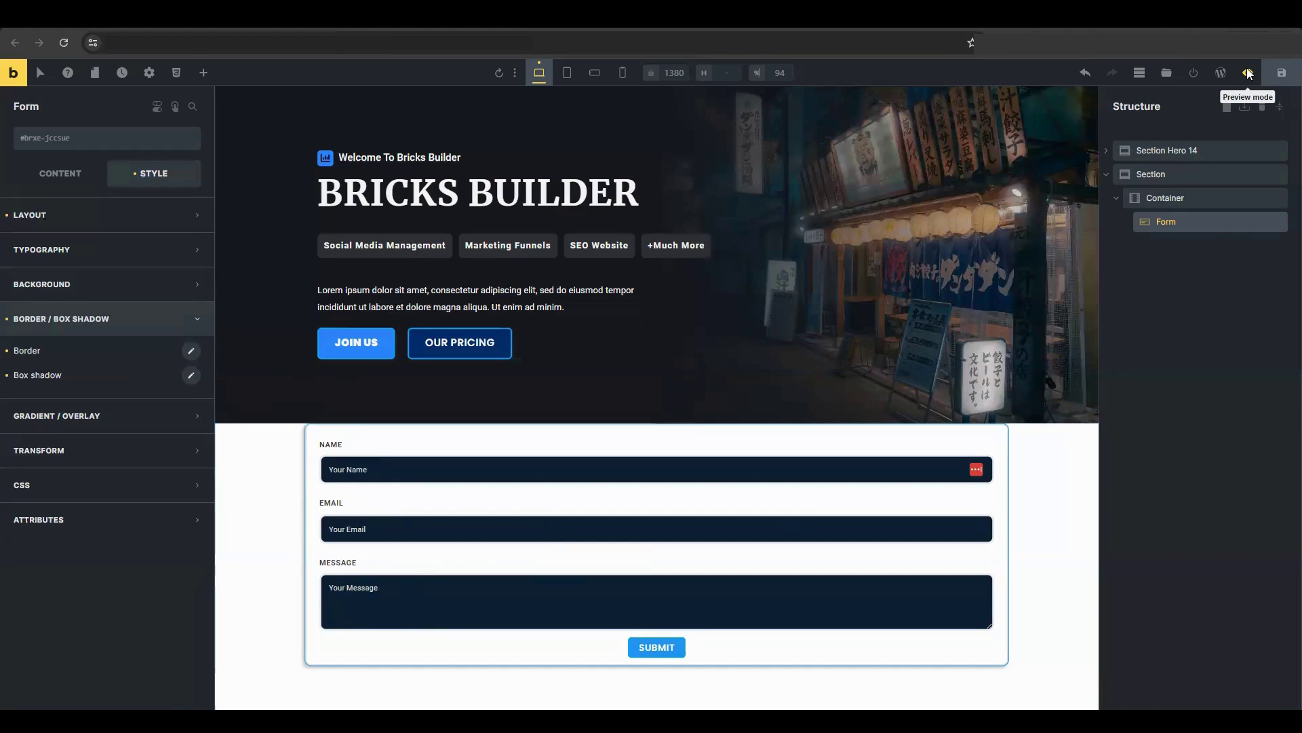
pyautogui.click(567, 72)
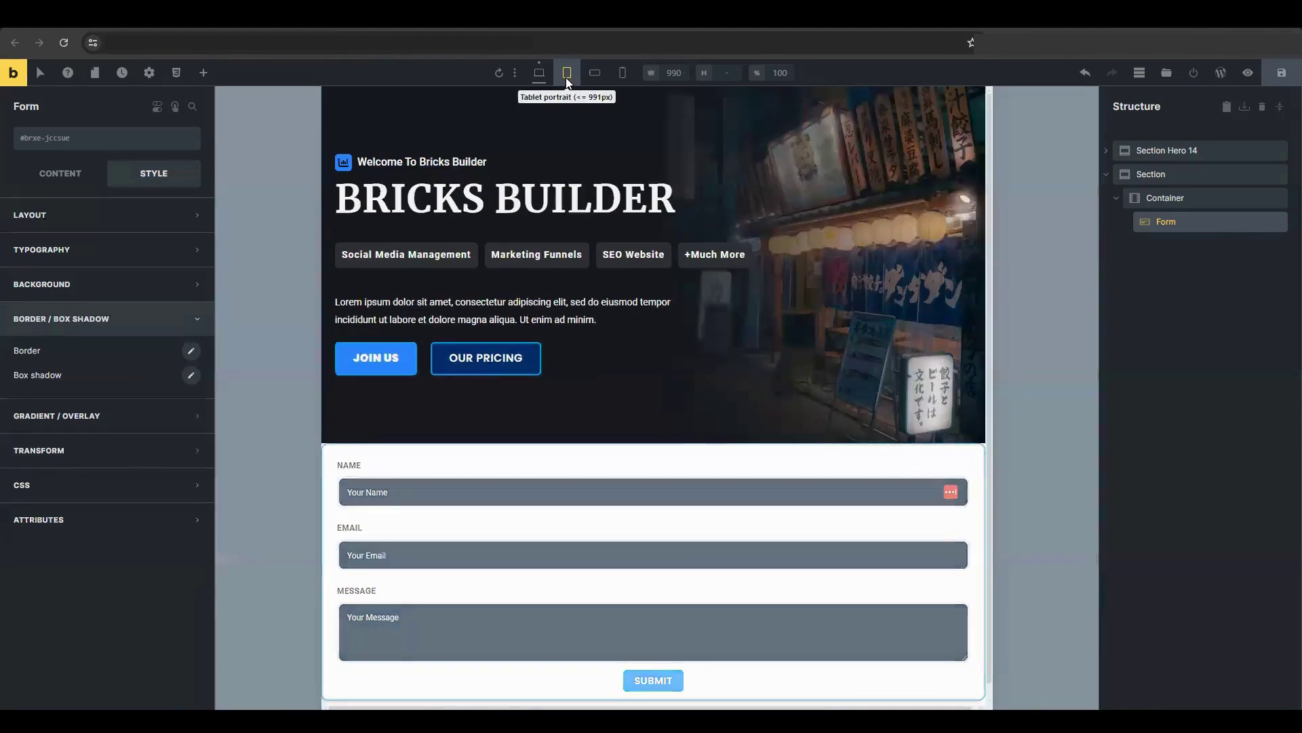
pyautogui.click(595, 72)
pyautogui.click(621, 73)
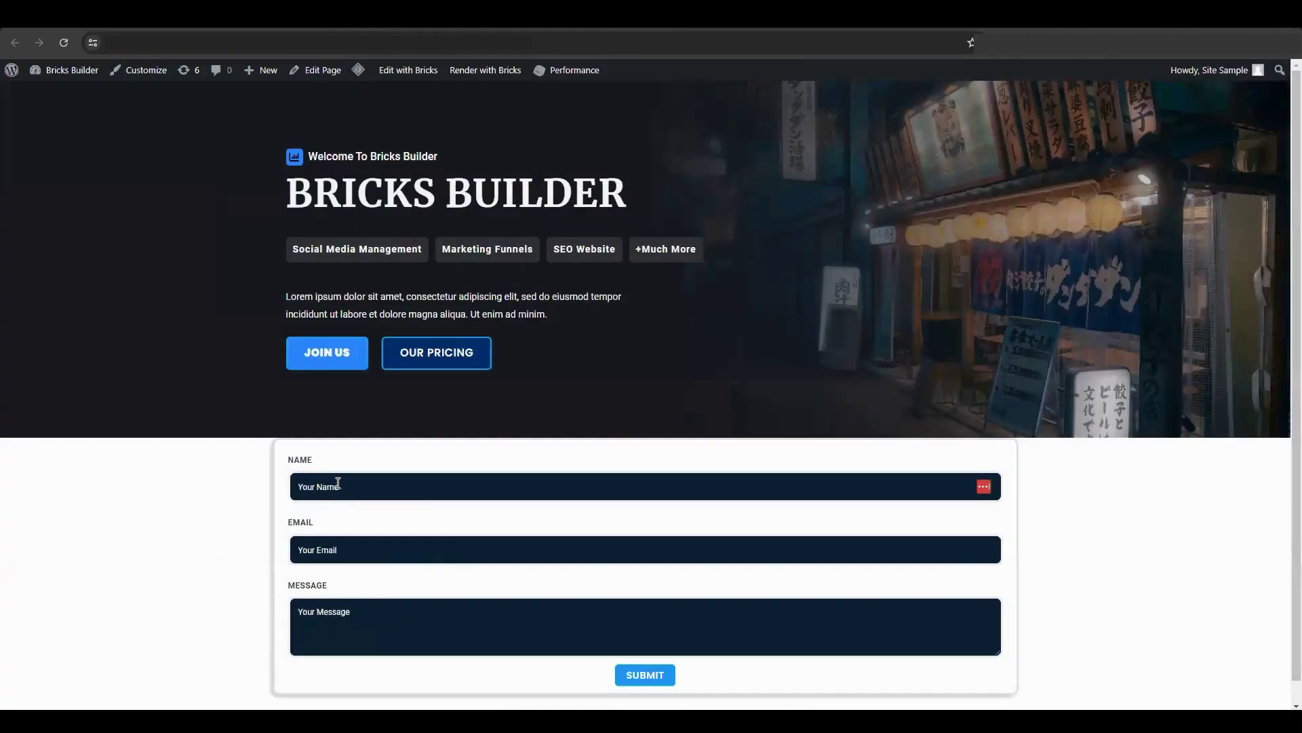
# Autofill Name with 'test' and the saved test e-mail, then enter message 'Hello! Thanks for letting me join.'.
pyautogui.click(338, 482)
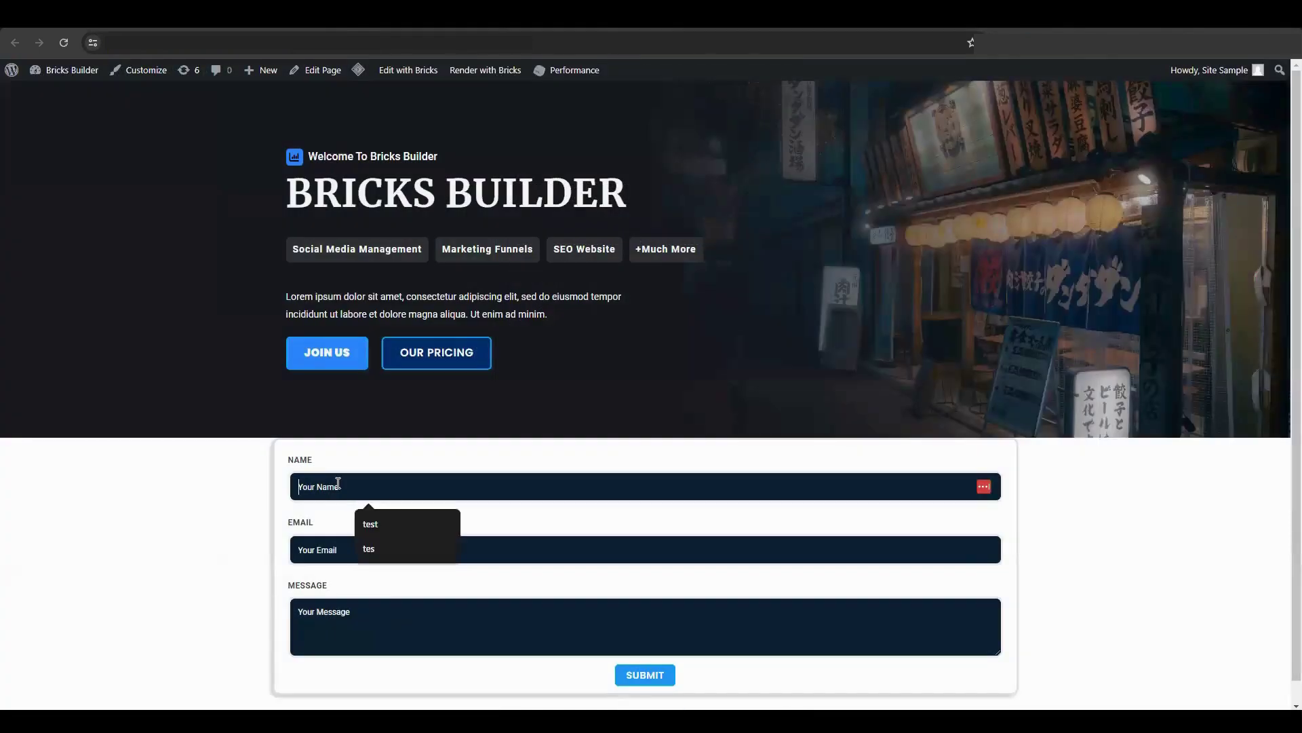
pyautogui.click(372, 525)
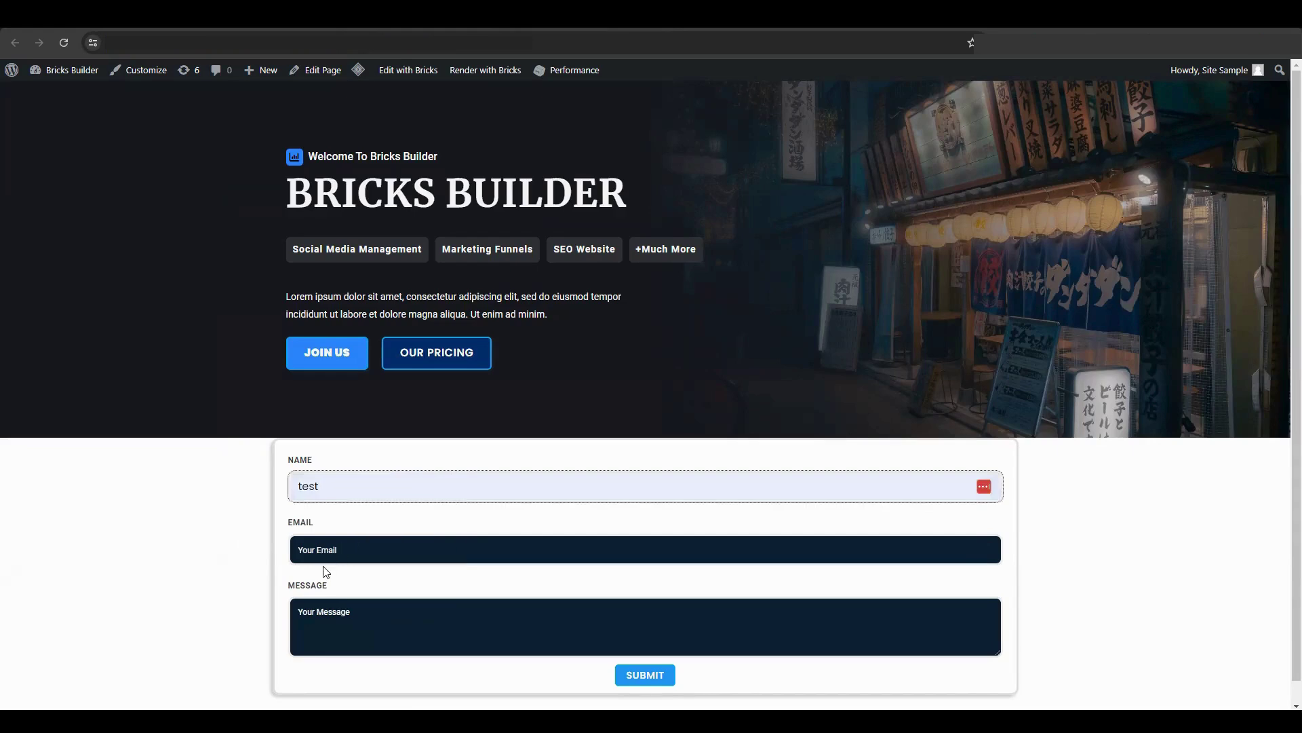
pyautogui.click(324, 550)
pyautogui.click(387, 590)
pyautogui.click(358, 628)
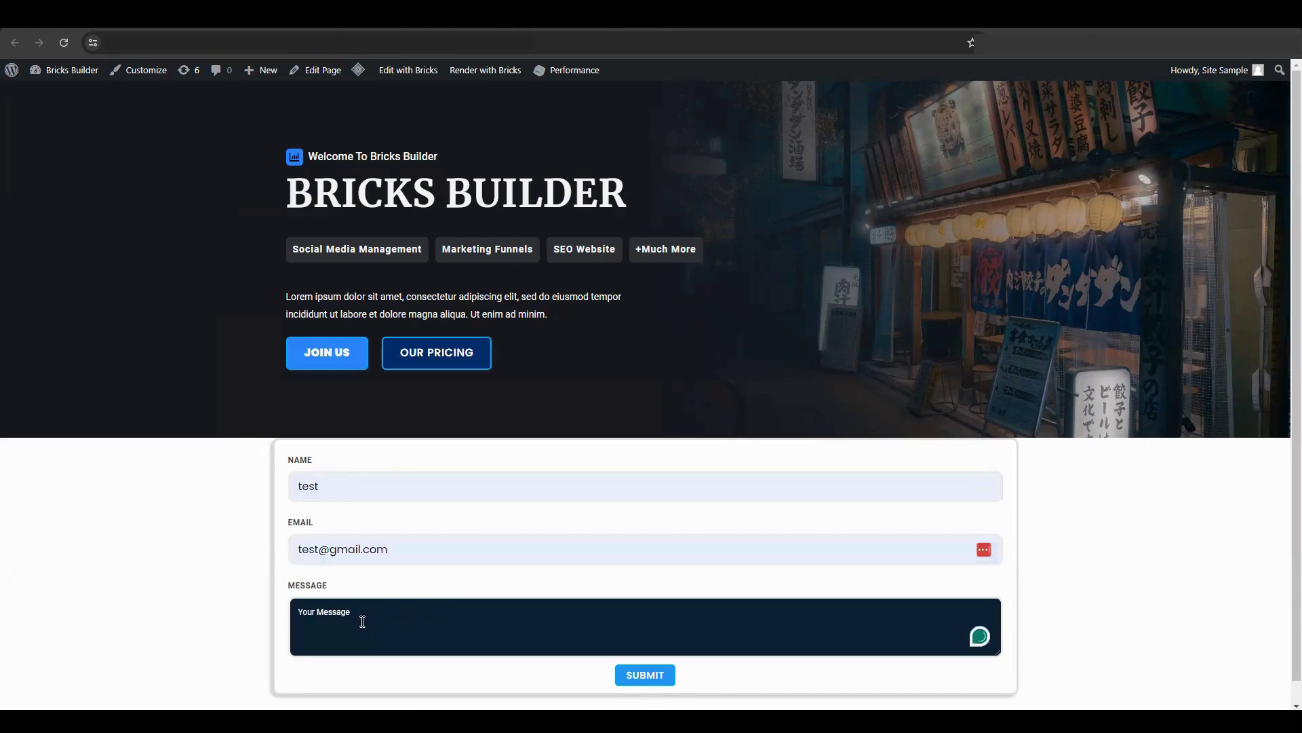
pyautogui.write('Hello! Thanks for letting me join.')
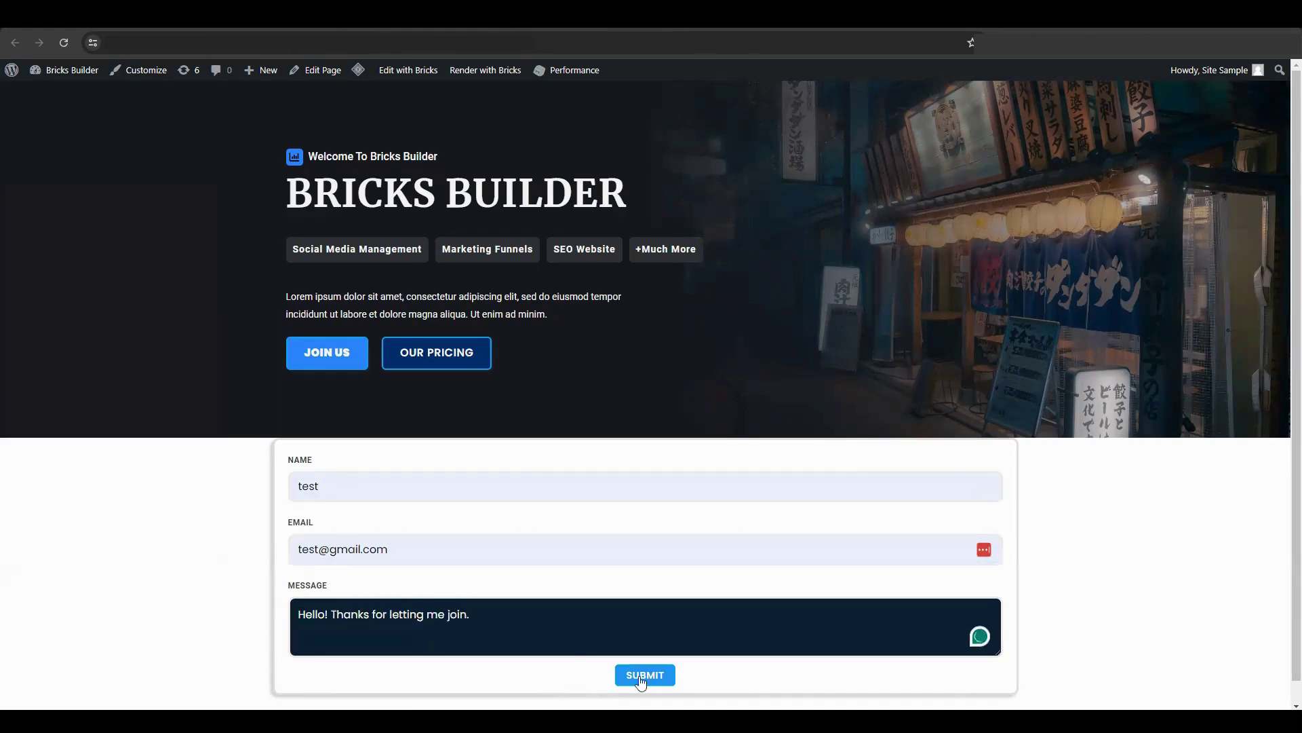